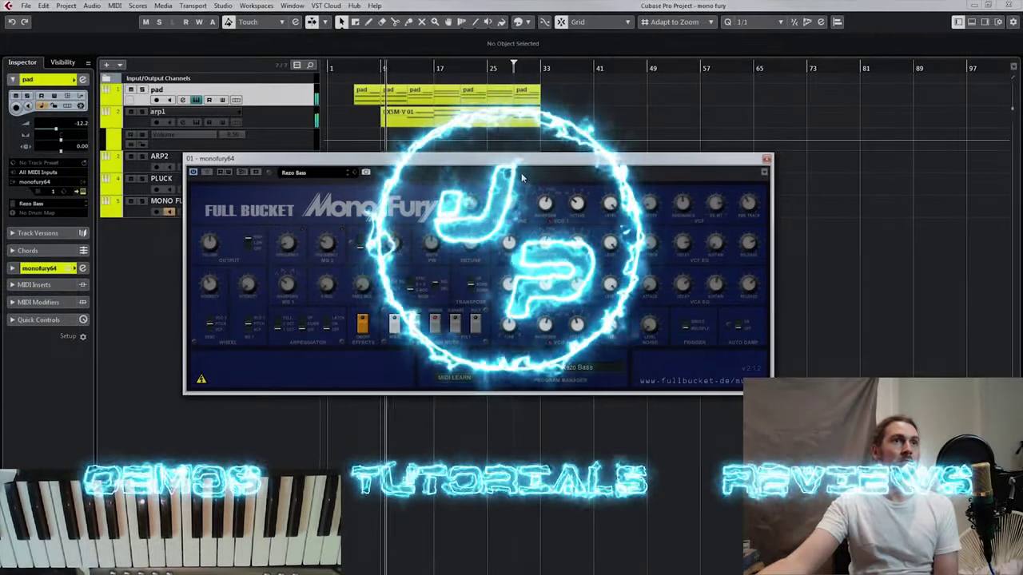
Step: Reposition the pad track's monofury64 window clear of the arrangement while the song plays
{"action": "left_click_drag", "start_coordinate": [529, 163], "coordinate": [556, 250]}
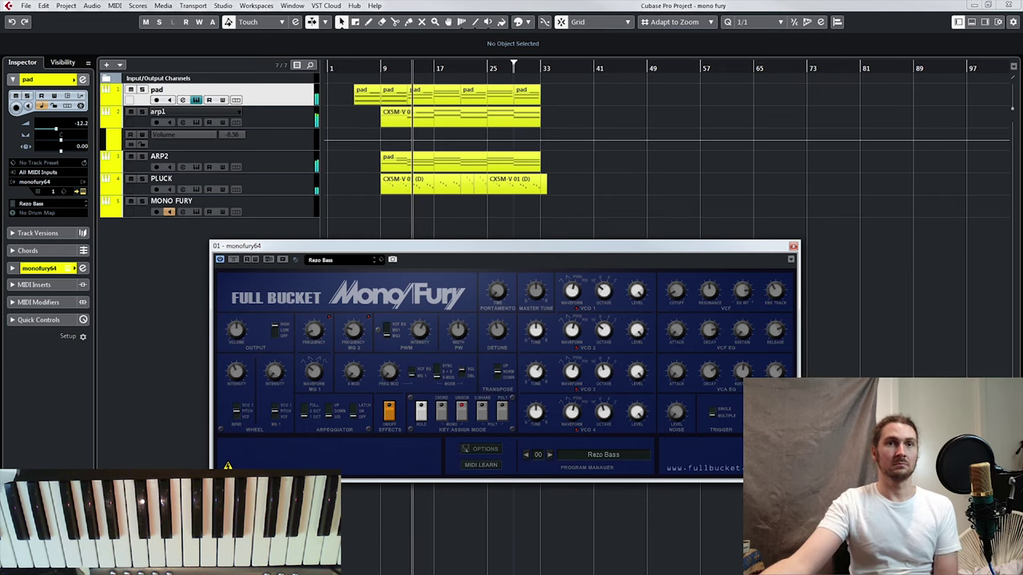
{"action": "left_click", "coordinate": [886, 366]}
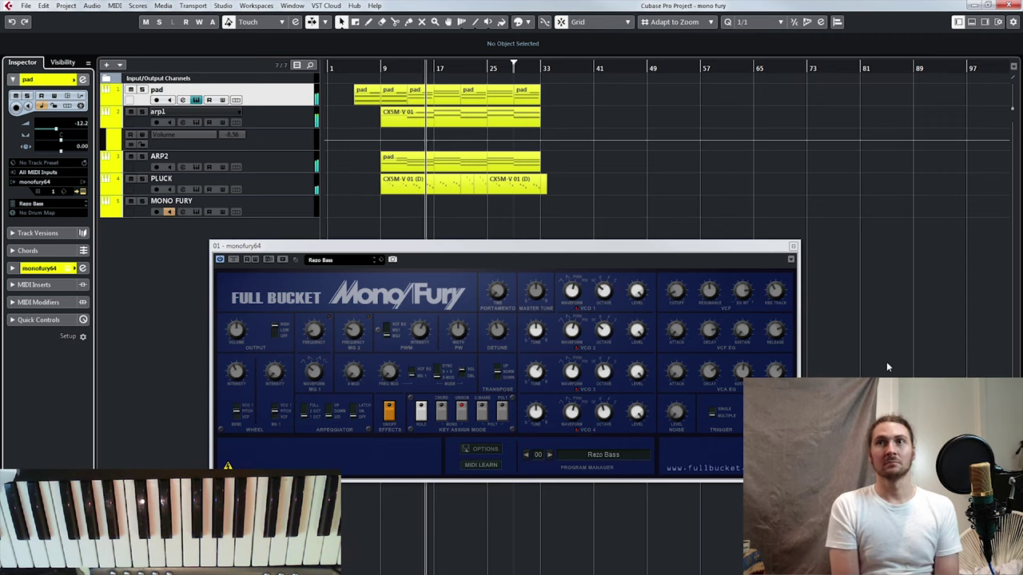
{"action": "left_click", "coordinate": [504, 248]}
{"action": "left_click_drag", "start_coordinate": [503, 247], "coordinate": [479, 183]}
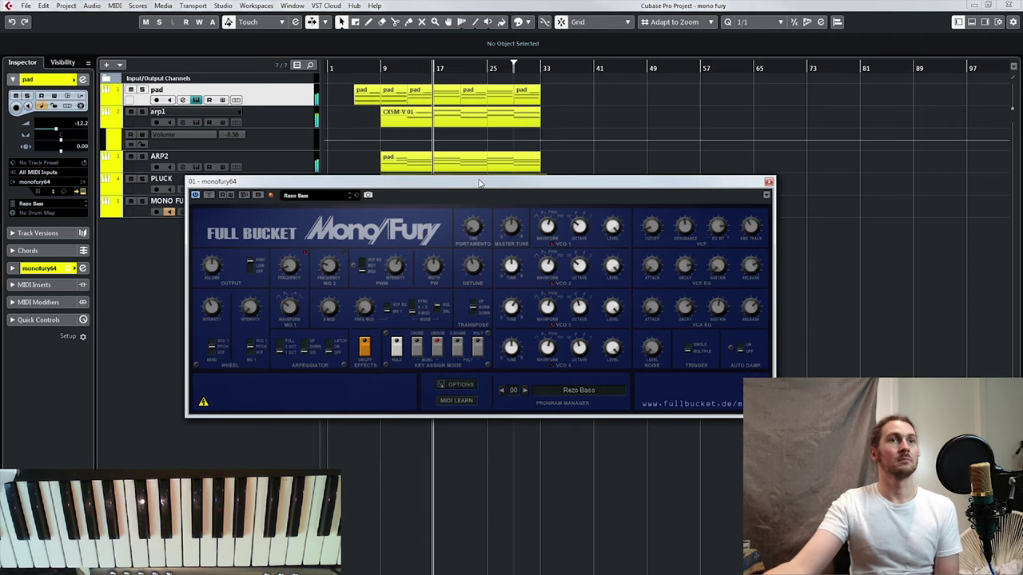
Step: Open the arp1 track's monofury64 instrument and place its window below the upper tracks
{"action": "left_click", "coordinate": [181, 115]}
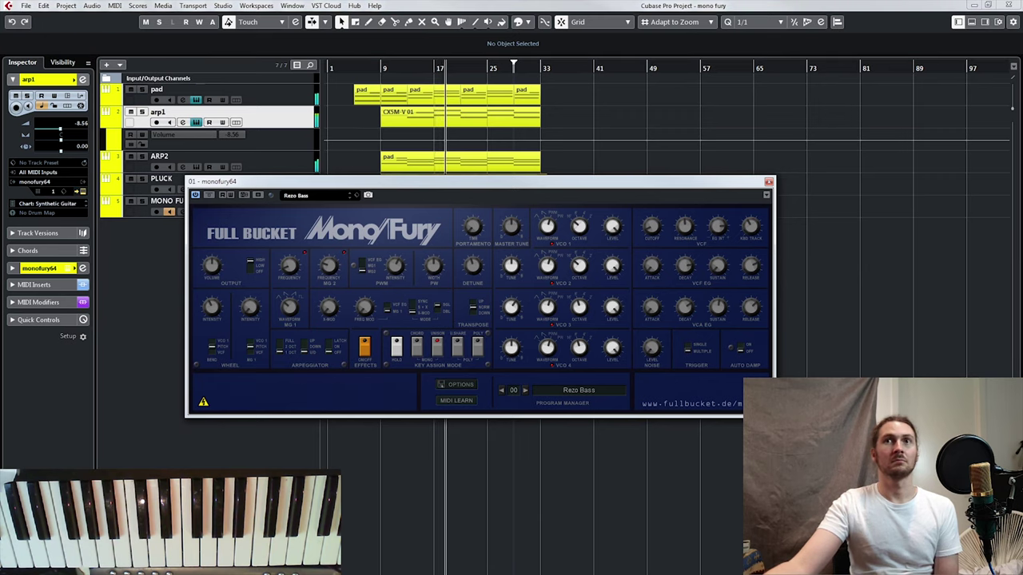
{"action": "left_click", "coordinate": [82, 268]}
{"action": "left_click_drag", "start_coordinate": [291, 166], "coordinate": [295, 193]}
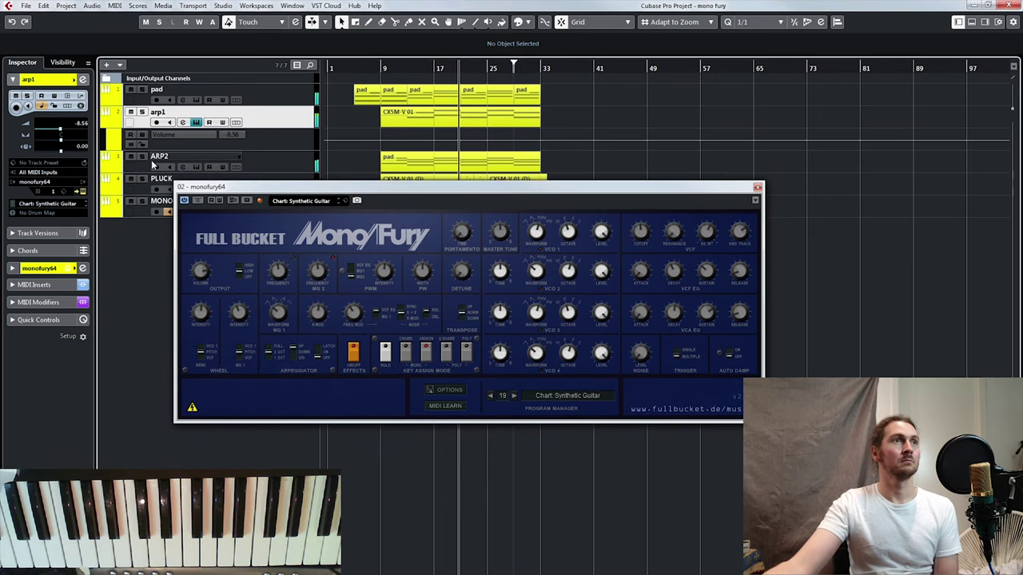
Step: Open the ARP2 track's monofury64 instrument and arrange both synth windows below the PLUCK track, with ARP2's in front
{"action": "left_click", "coordinate": [191, 162]}
{"action": "left_click", "coordinate": [195, 167]}
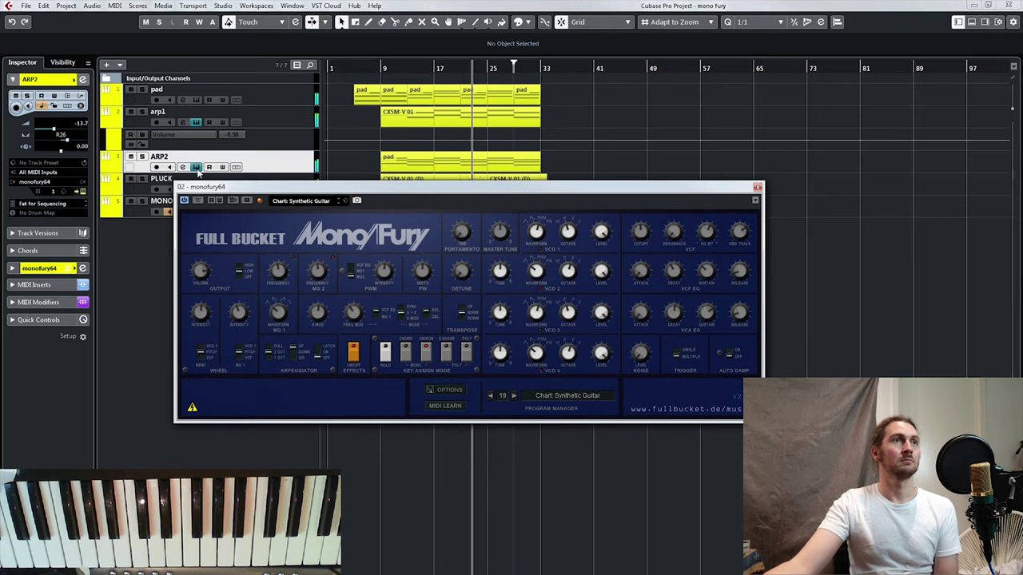
{"action": "left_click_drag", "start_coordinate": [612, 191], "coordinate": [537, 185]}
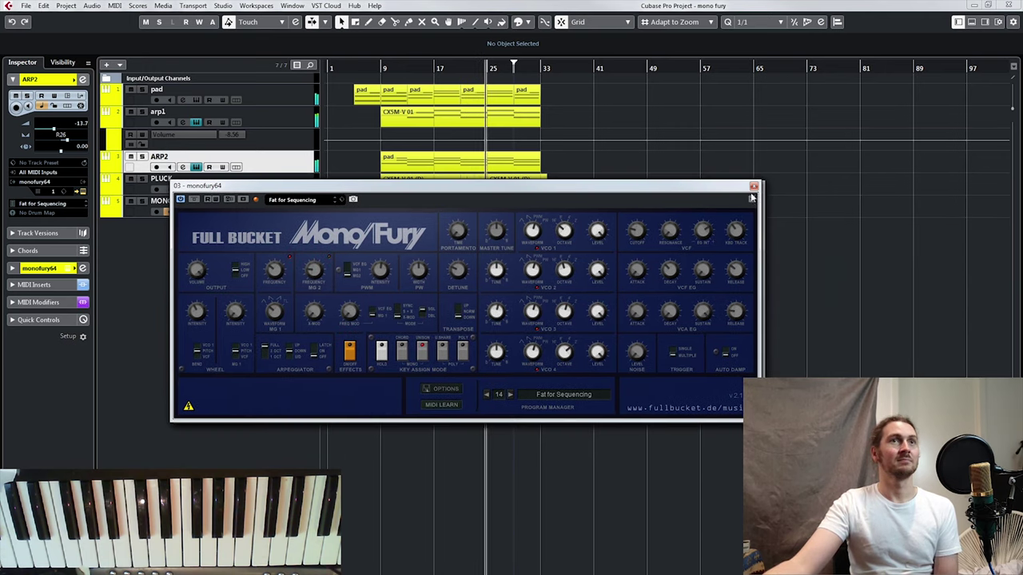
{"action": "left_click_drag", "start_coordinate": [601, 183], "coordinate": [687, 205]}
{"action": "left_click_drag", "start_coordinate": [366, 189], "coordinate": [449, 214]}
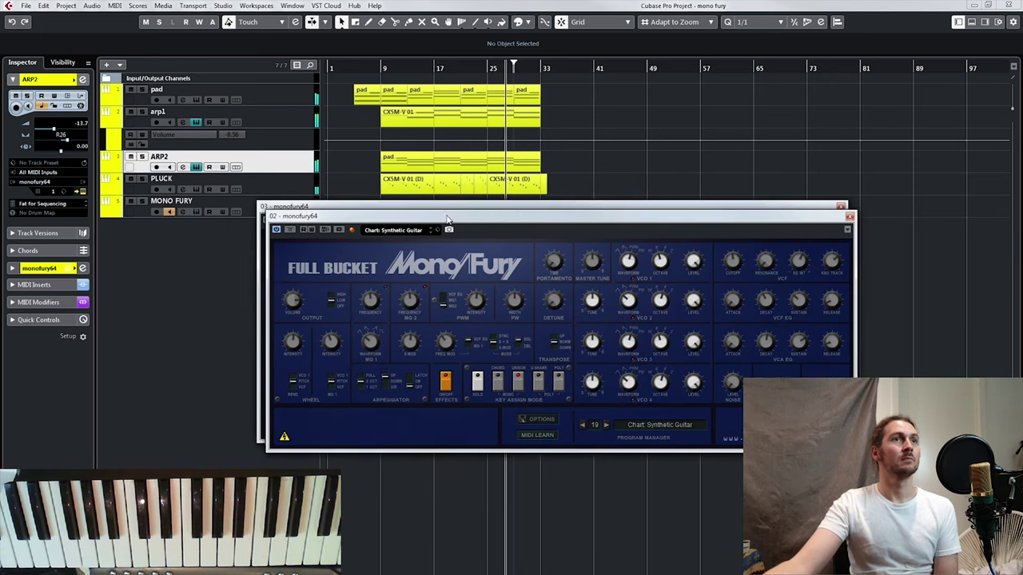
{"action": "left_click", "coordinate": [258, 206]}
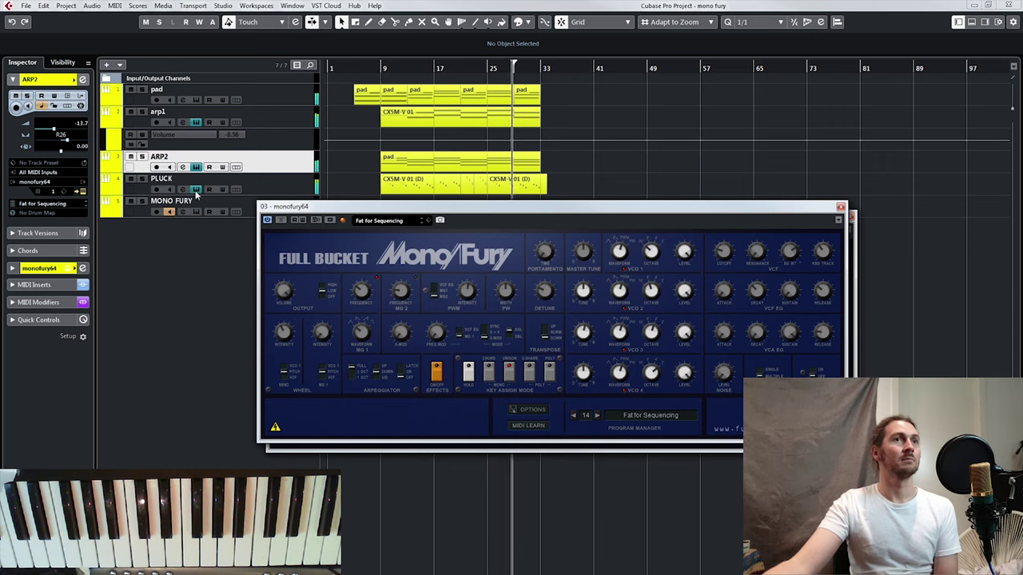
Step: Close the arp1 and ARP2 monofury64 windows
{"action": "left_click", "coordinate": [236, 189]}
{"action": "left_click_drag", "start_coordinate": [569, 231], "coordinate": [420, 216]}
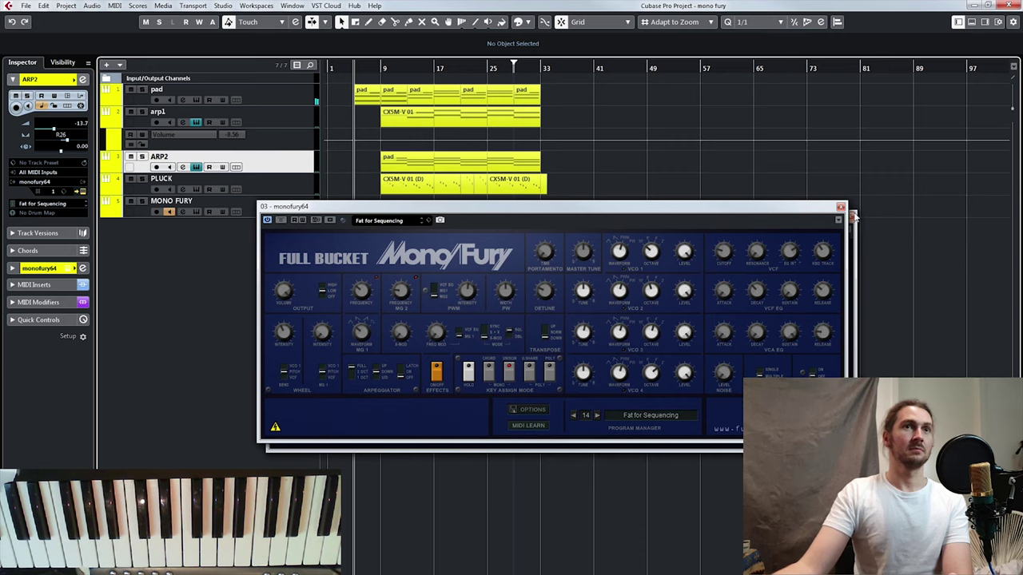
{"action": "left_click", "coordinate": [852, 213]}
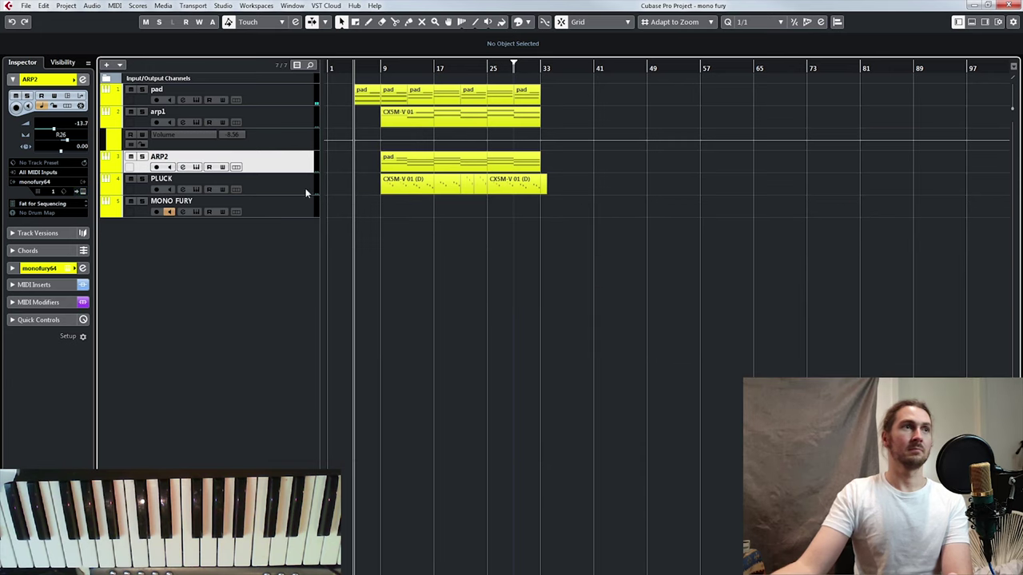
Step: Open the MONO FURY track's monofury64 instrument and move its window up over the top of the track area
{"action": "left_click", "coordinate": [259, 210]}
{"action": "left_click", "coordinate": [81, 192]}
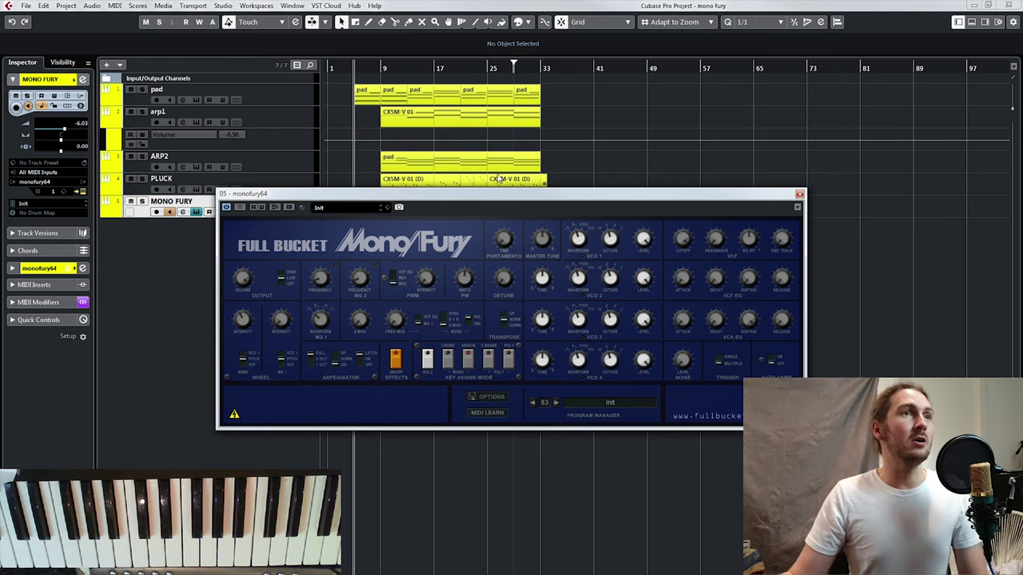
{"action": "left_click_drag", "start_coordinate": [514, 194], "coordinate": [518, 240]}
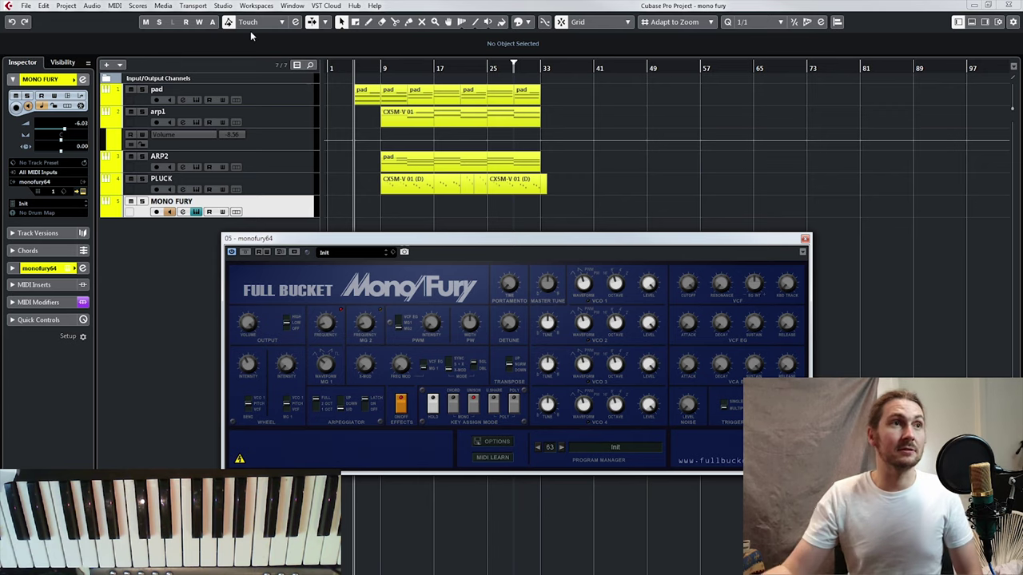
{"action": "left_click_drag", "start_coordinate": [549, 242], "coordinate": [551, 74]}
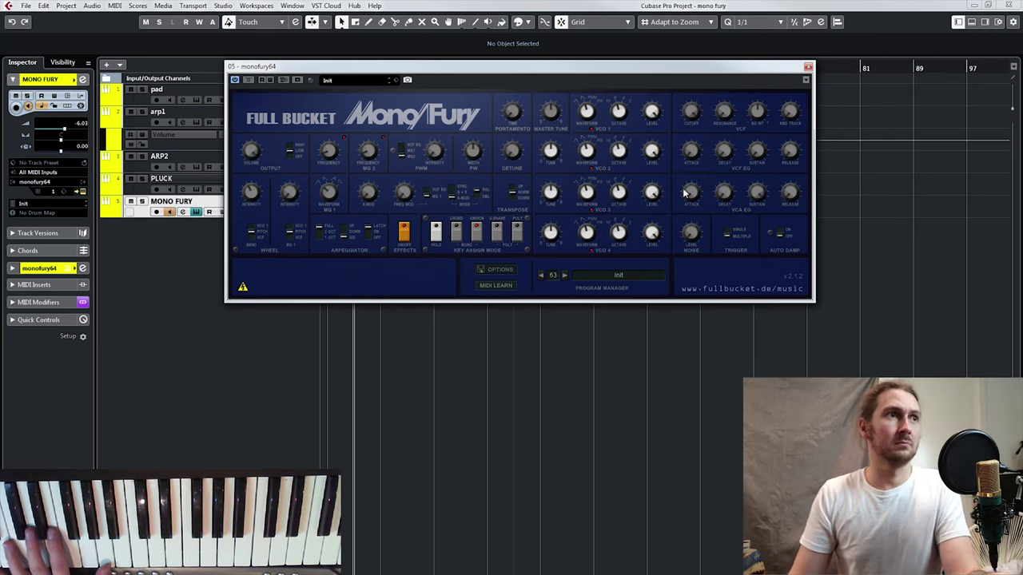
Step: Toggle the synth's Auto Damp switch and expand the MONO FURY track's MIDI Modifiers
{"action": "left_click", "coordinate": [781, 234]}
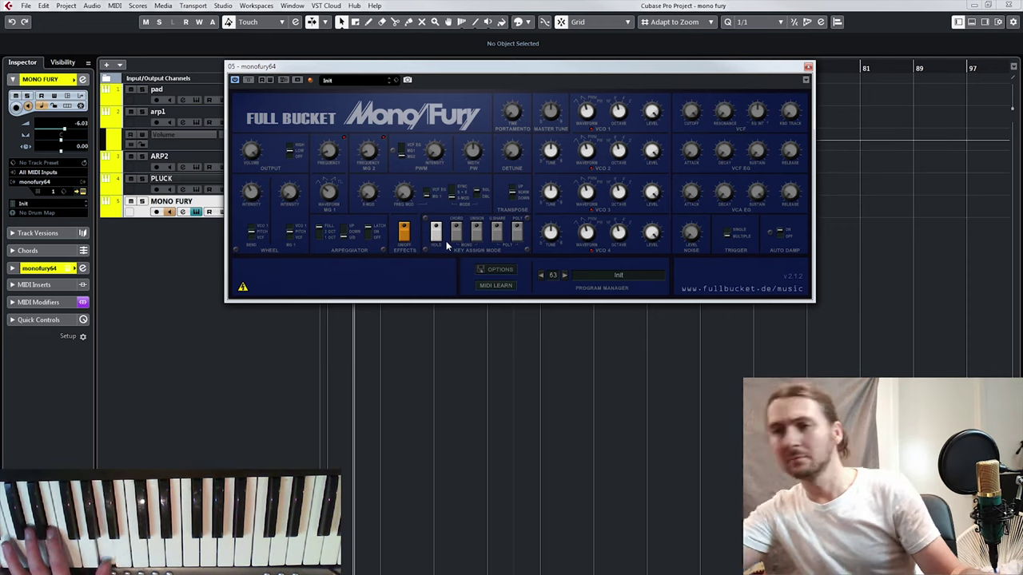
{"action": "left_click", "coordinate": [44, 302]}
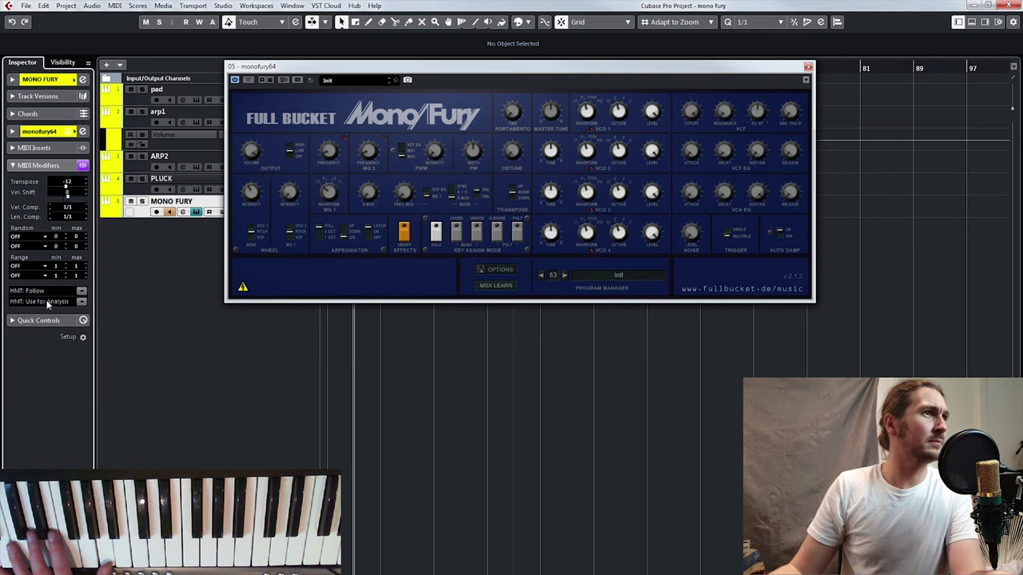
{"action": "left_click", "coordinate": [82, 165]}
Step: Switch the synth to the Rezo Bass program and return to the Init program
{"action": "left_click", "coordinate": [563, 275]}
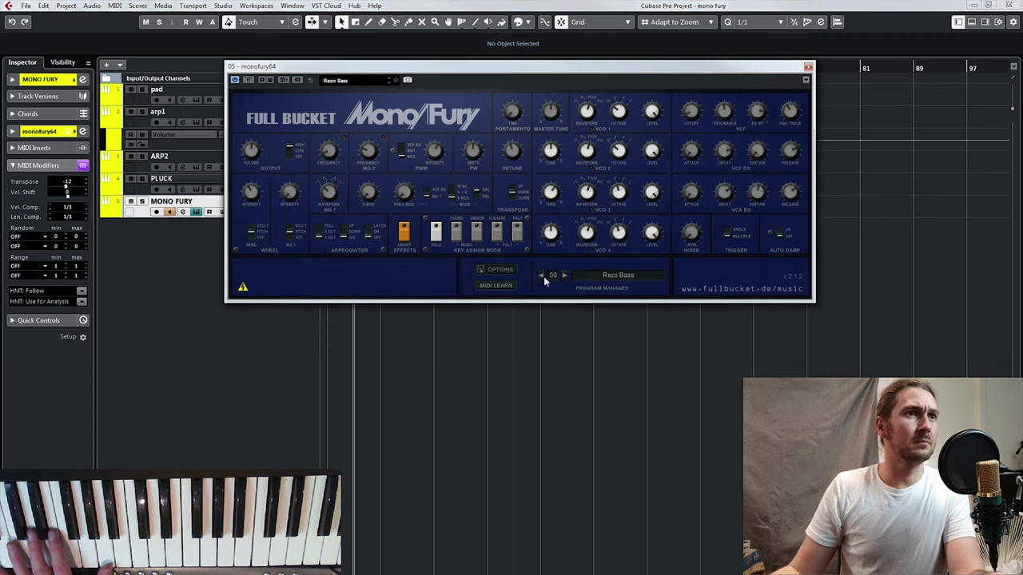
{"action": "left_click", "coordinate": [542, 276]}
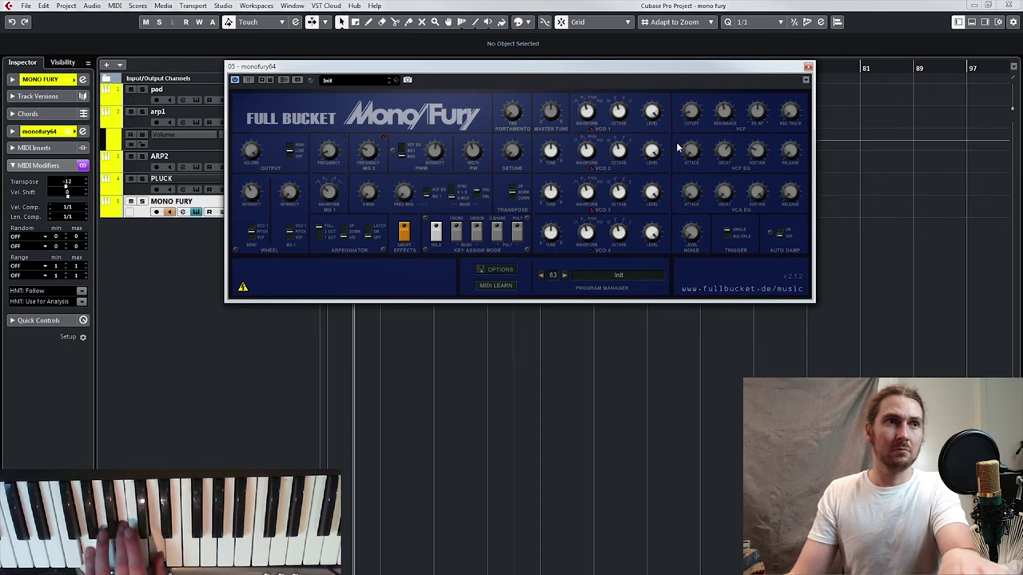
Step: Adjust the VCF cutoff of the Init patch
{"action": "left_click_drag", "start_coordinate": [677, 91], "coordinate": [677, 80]}
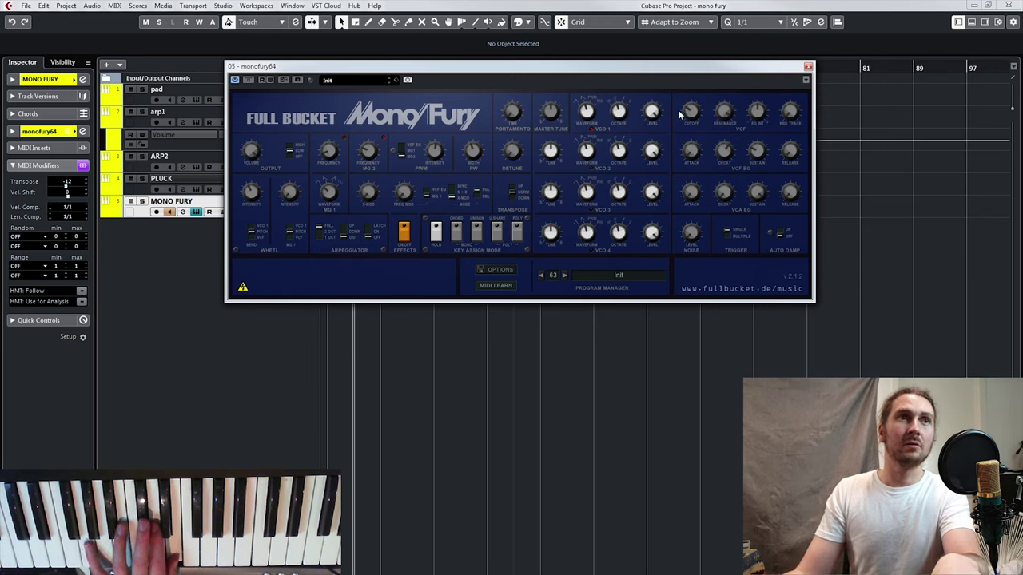
{"action": "mouse_move", "coordinate": [680, 112]}
{"action": "left_mouse_down"}
{"action": "mouse_move", "coordinate": [679, 139]}
{"action": "mouse_move", "coordinate": [684, 114]}
{"action": "left_mouse_up"}
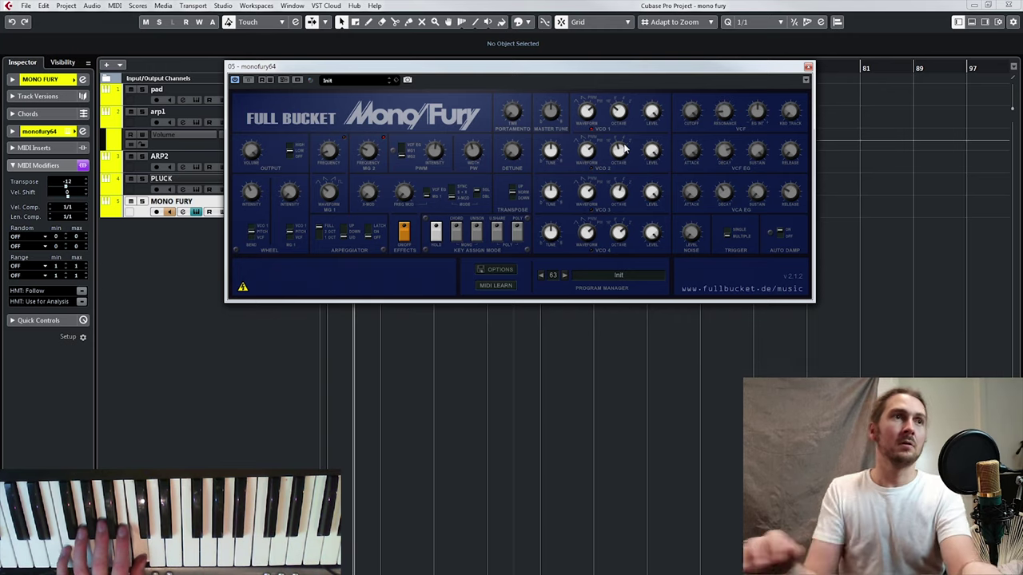
Step: Try the Unison Share key assign mode with the Multiple trigger setting, and return the key assign mode to Unison
{"action": "left_click", "coordinate": [496, 235]}
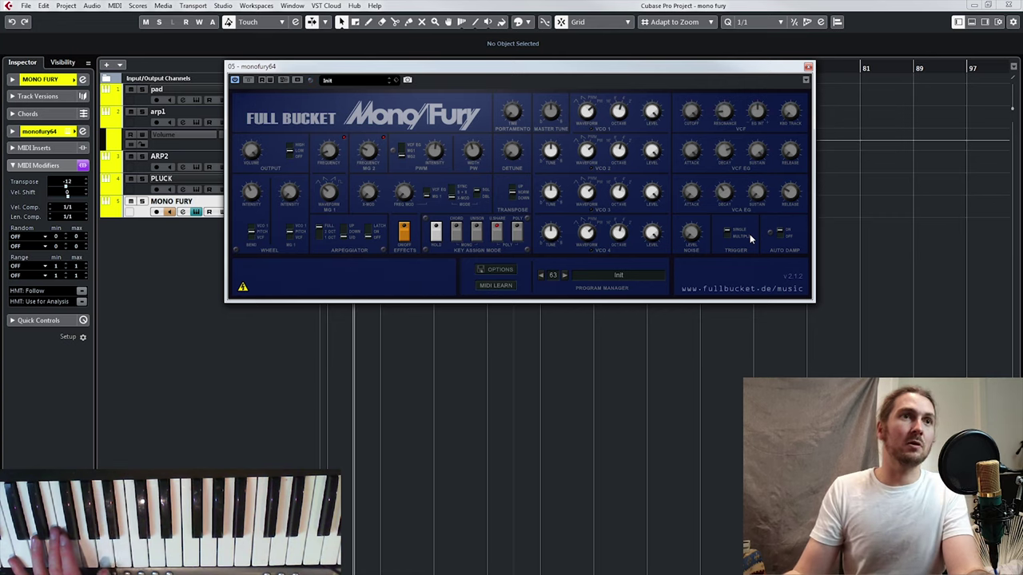
{"action": "left_click", "coordinate": [729, 239]}
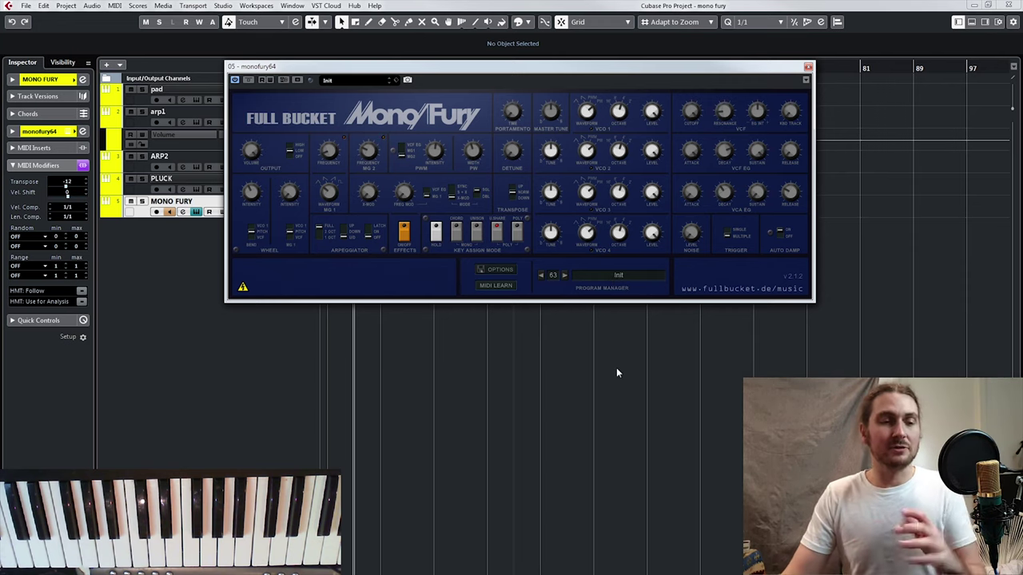
{"action": "left_click", "coordinate": [474, 231]}
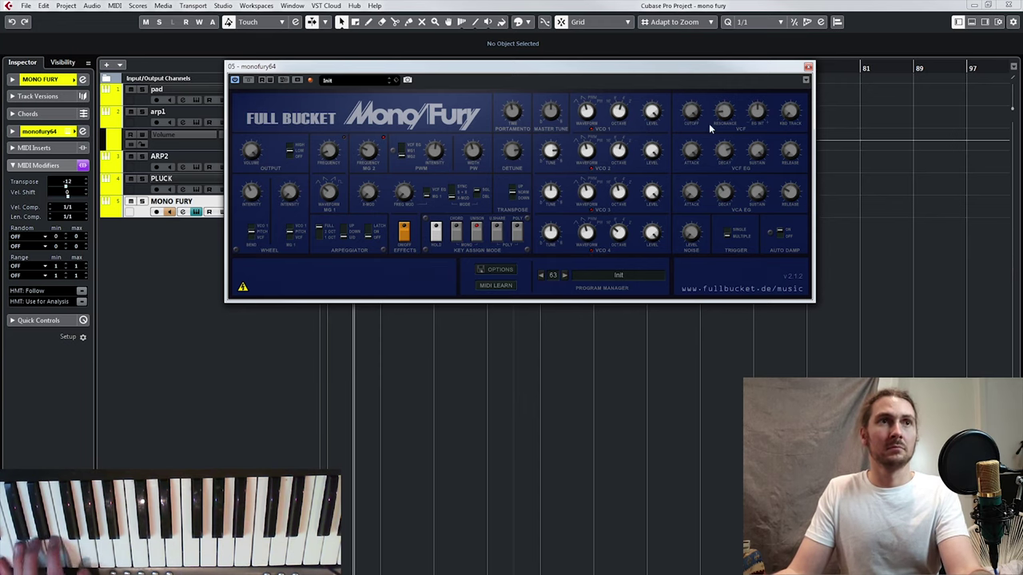
Step: Adjust the VCF cutoff and switch the effects off and back on to compare the sound
{"action": "left_click_drag", "start_coordinate": [694, 128], "coordinate": [672, 175]}
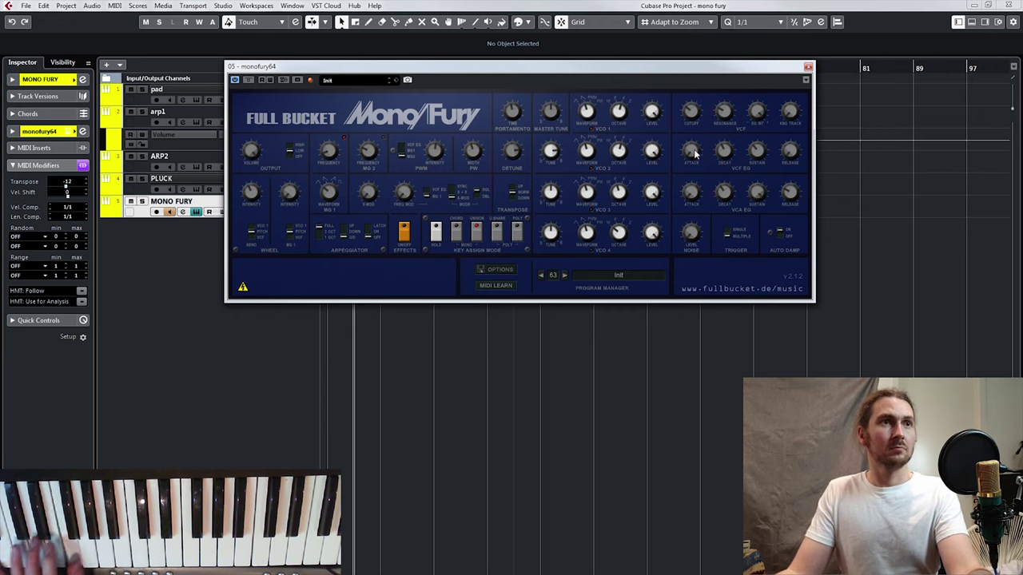
{"action": "left_click", "coordinate": [404, 233]}
{"action": "left_click", "coordinate": [405, 232]}
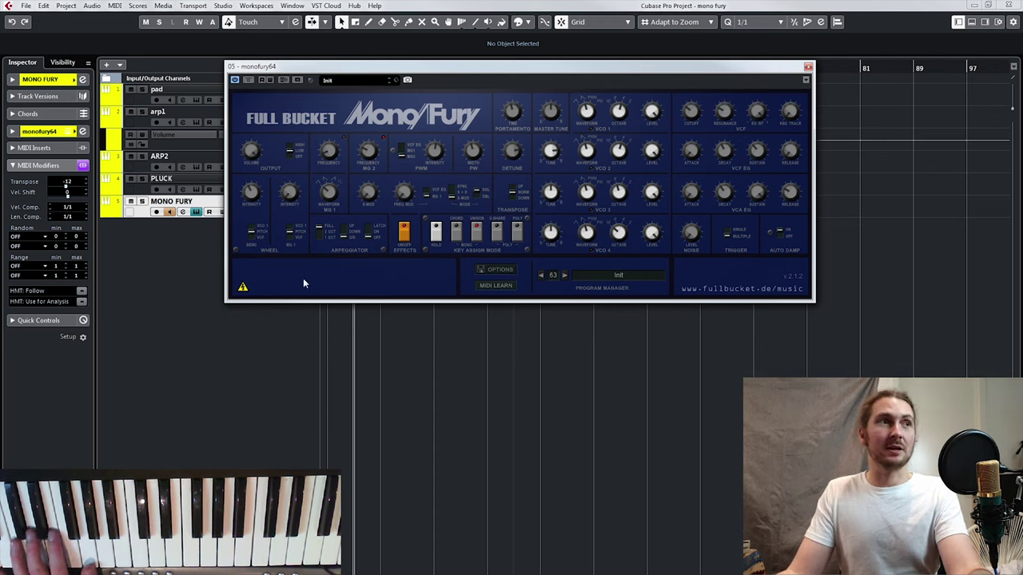
Step: Reveal the synth's hidden settings along the base of its panel, and hide them again
{"action": "left_click", "coordinate": [243, 289]}
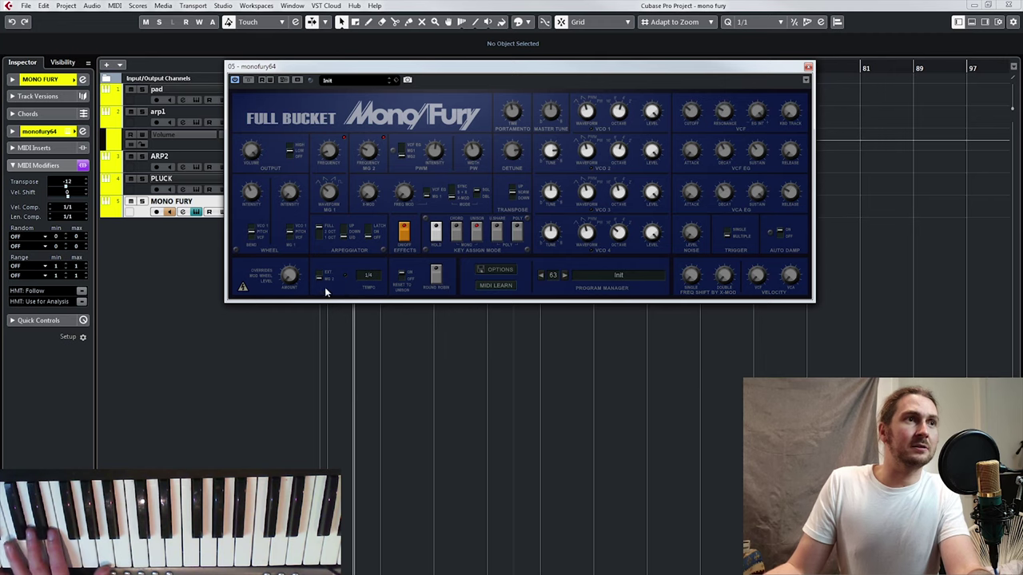
{"action": "left_click", "coordinate": [243, 286]}
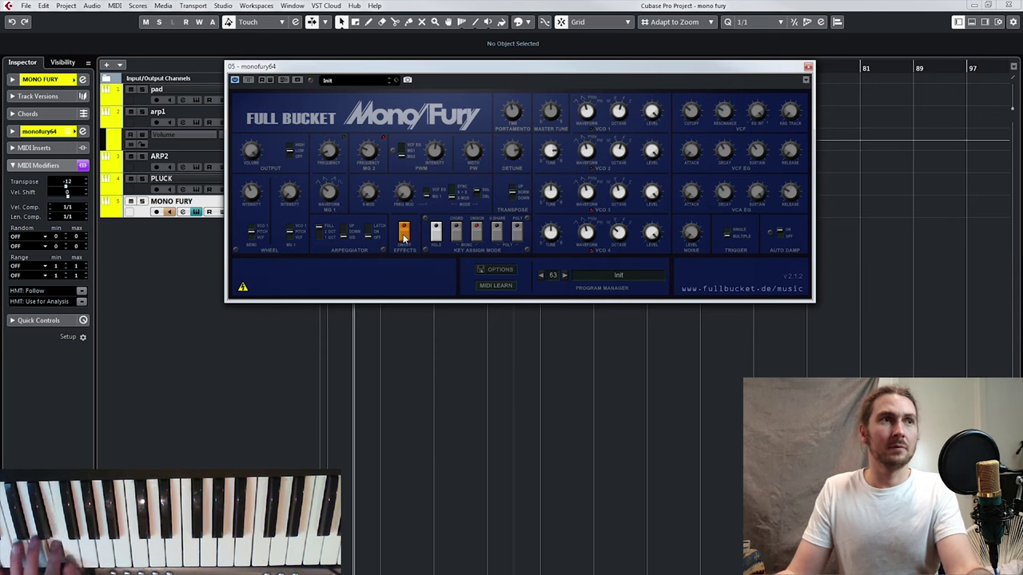
Step: Show the audio inserts of the monofury64 channel and bypass the Valhalla insert
{"action": "left_click", "coordinate": [48, 131]}
{"action": "left_click", "coordinate": [58, 165]}
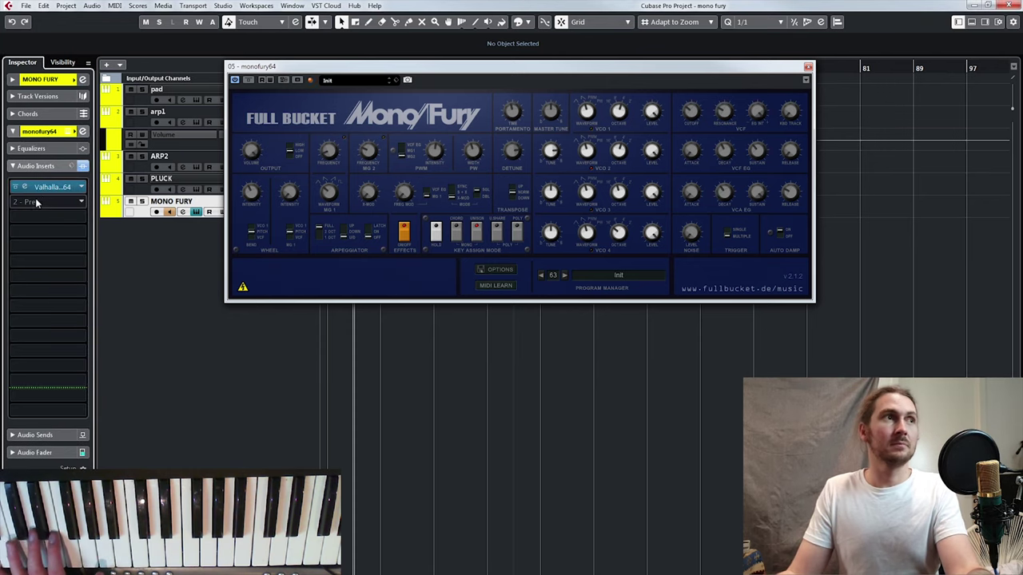
{"action": "left_click", "coordinate": [48, 186]}
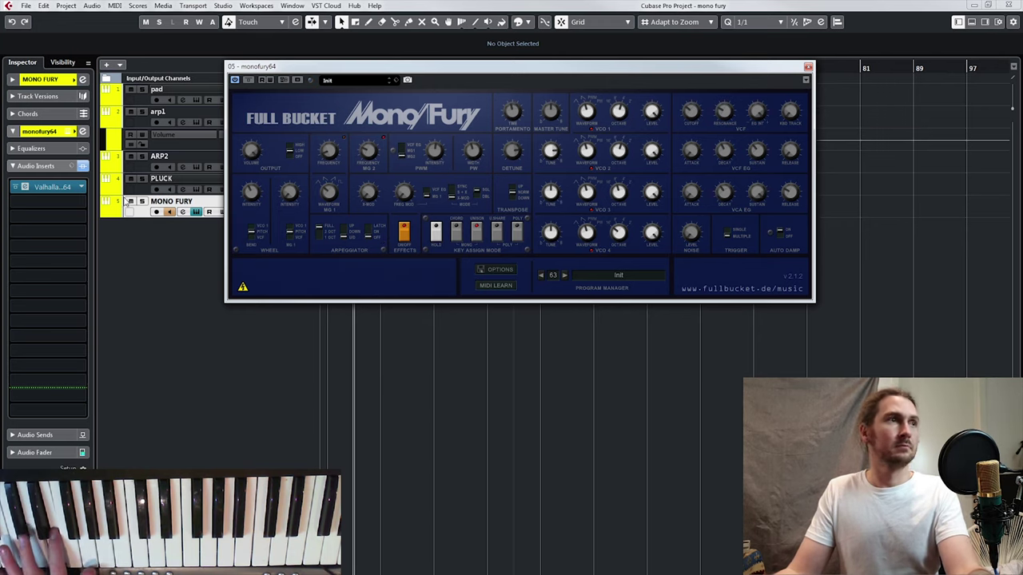
{"action": "left_click", "coordinate": [15, 187]}
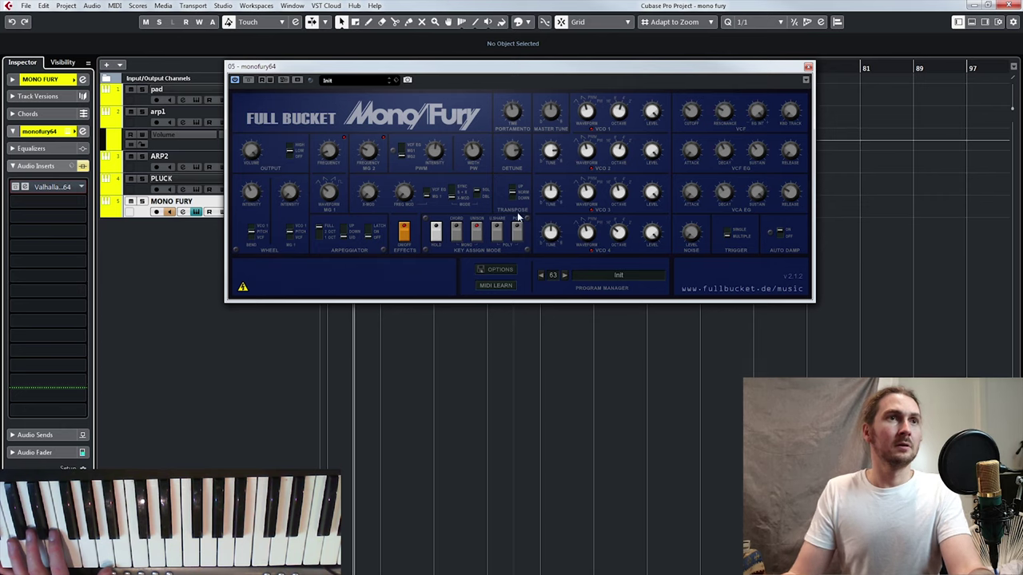
Step: Try the Chord key assign mode, return to Unison mode, and turn Hold off
{"action": "left_click", "coordinate": [456, 231]}
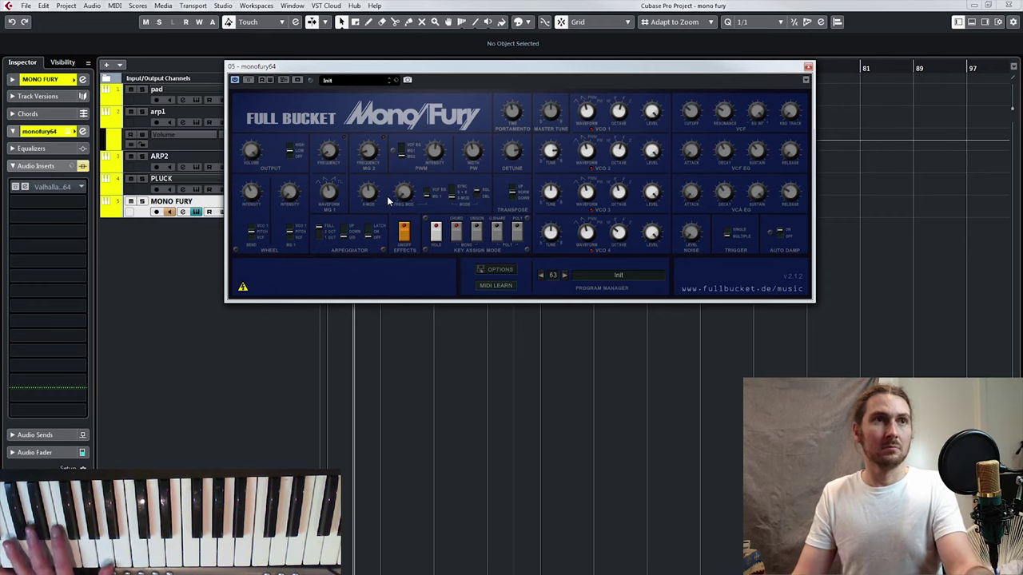
{"action": "left_click", "coordinate": [477, 230]}
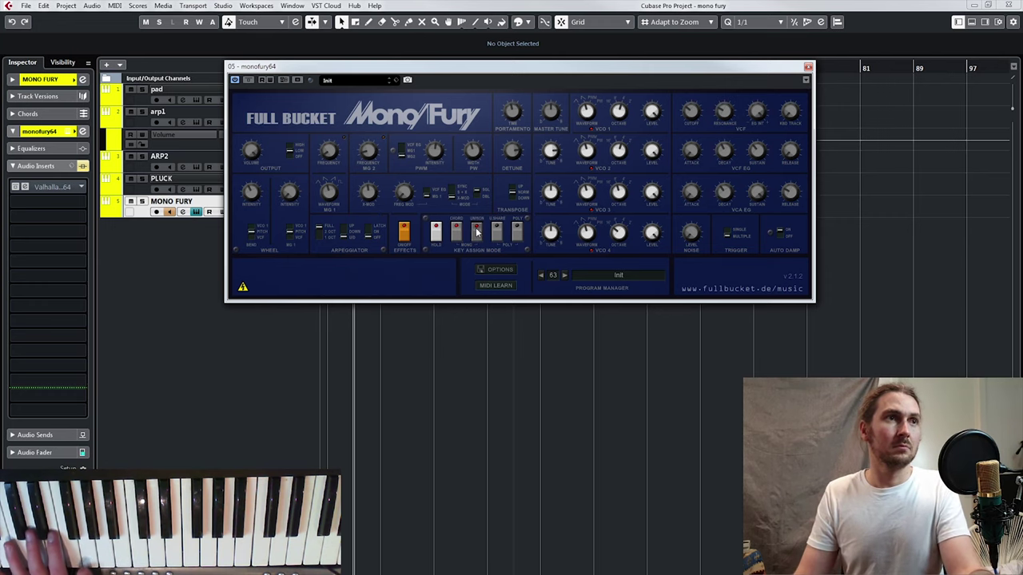
{"action": "left_click", "coordinate": [438, 232]}
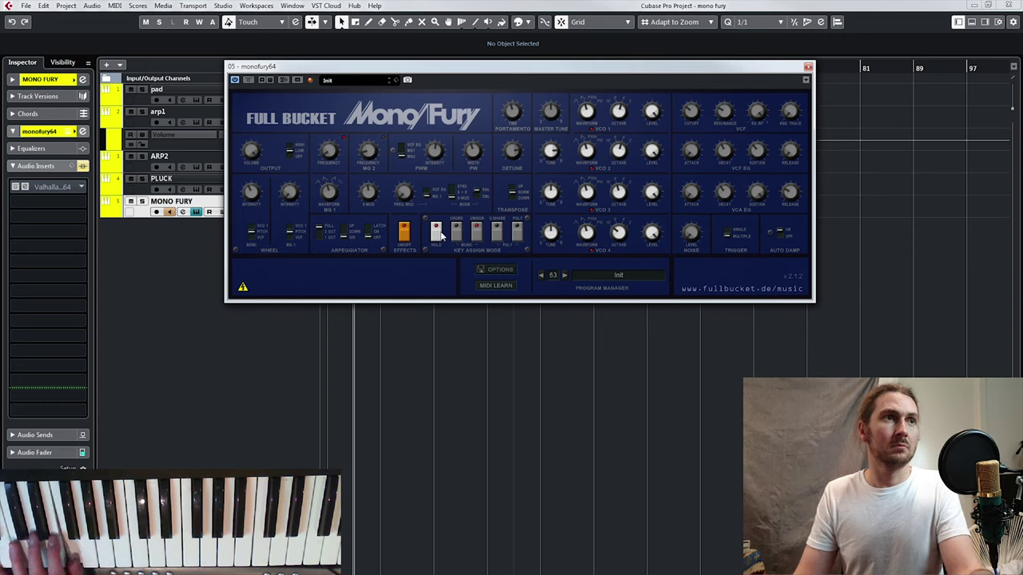
{"action": "left_click", "coordinate": [437, 232]}
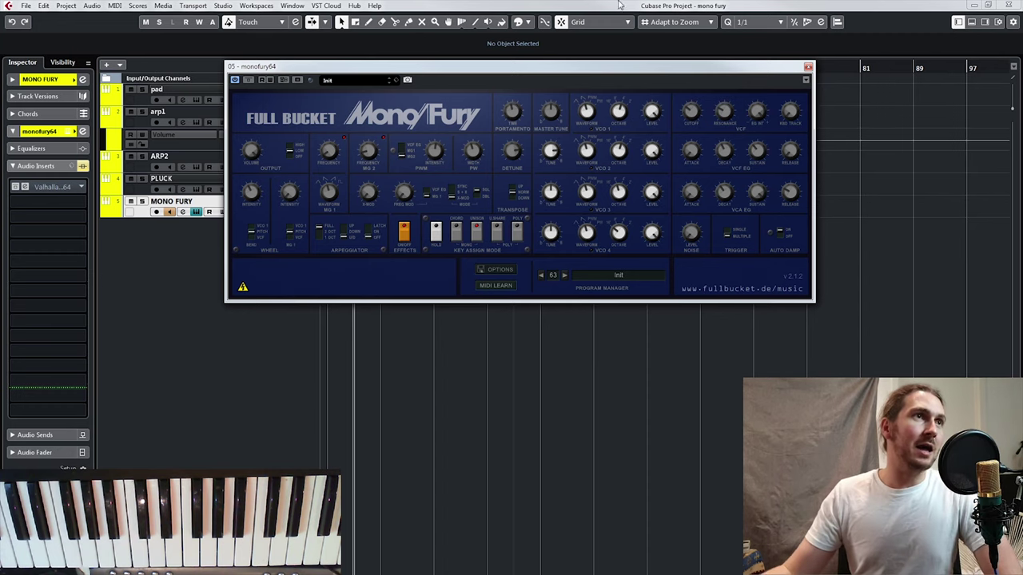
Step: Look through the synth's preset list and load program 00: Rezo Bass from the 00 - 15 bank
{"action": "left_click", "coordinate": [346, 80]}
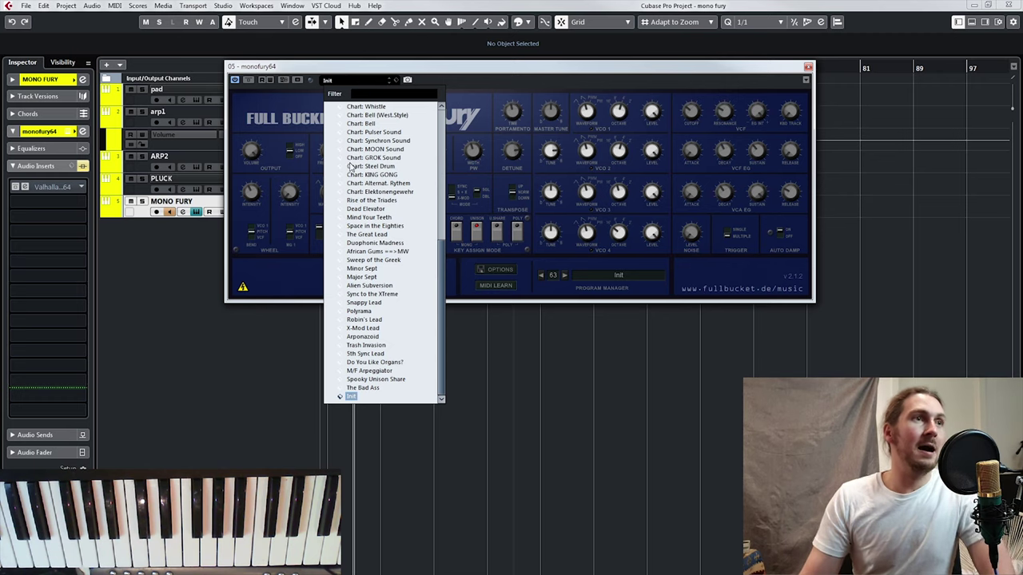
{"action": "scroll", "coordinate": [427, 104], "scroll_direction": "up", "scroll_amount": 10}
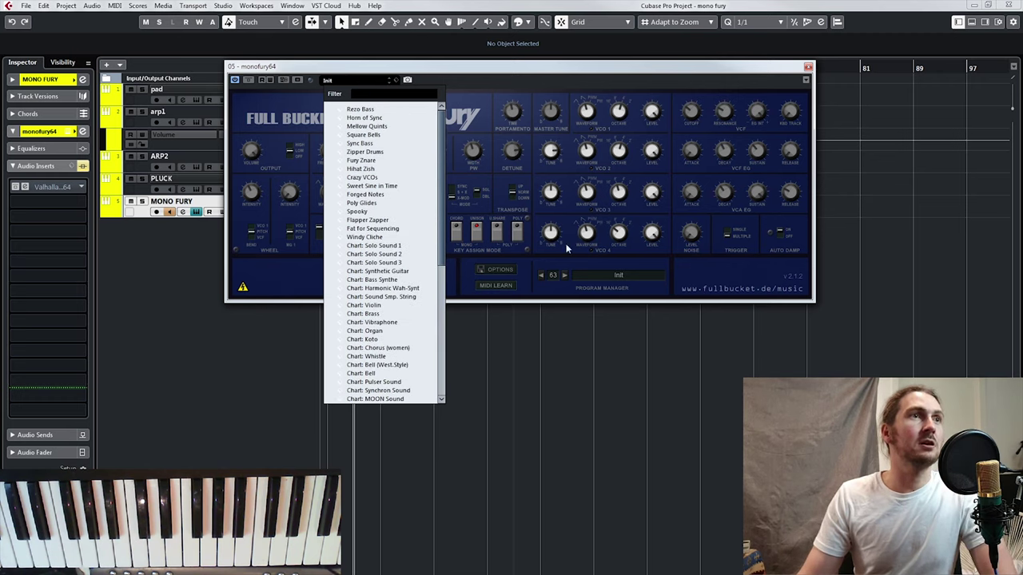
{"action": "left_click", "coordinate": [560, 280]}
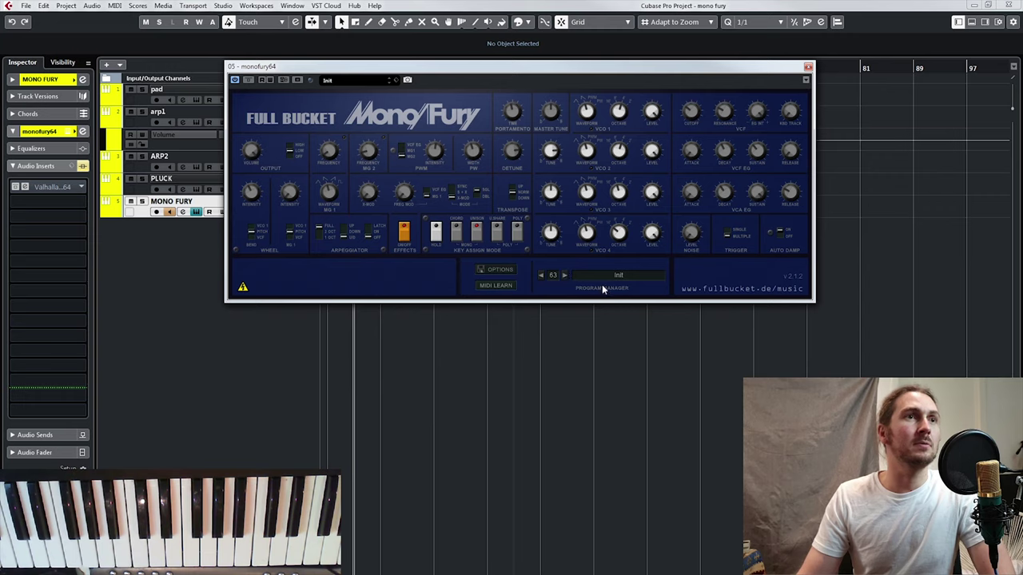
{"action": "left_click", "coordinate": [553, 277]}
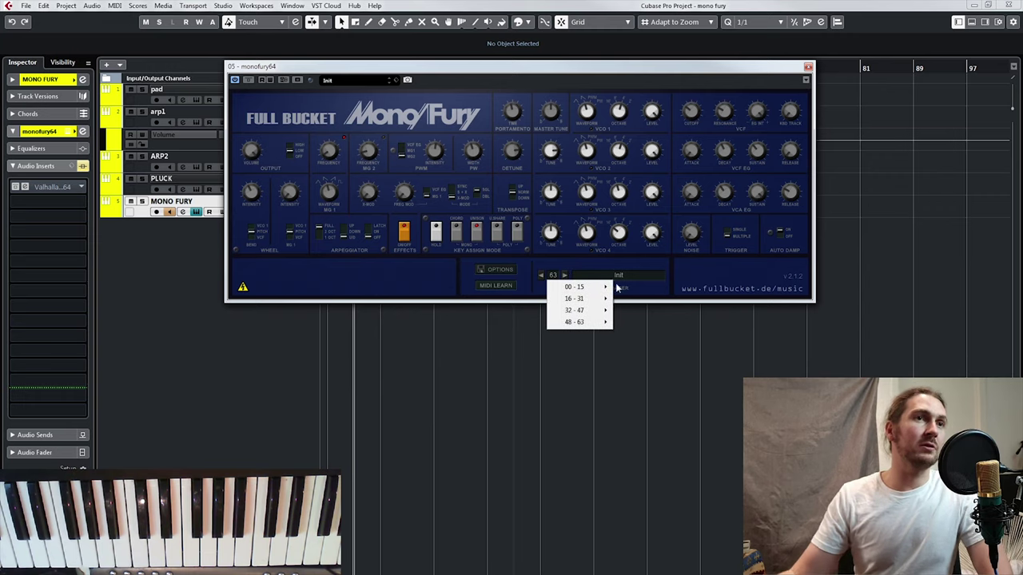
{"action": "mouse_move", "coordinate": [592, 287]}
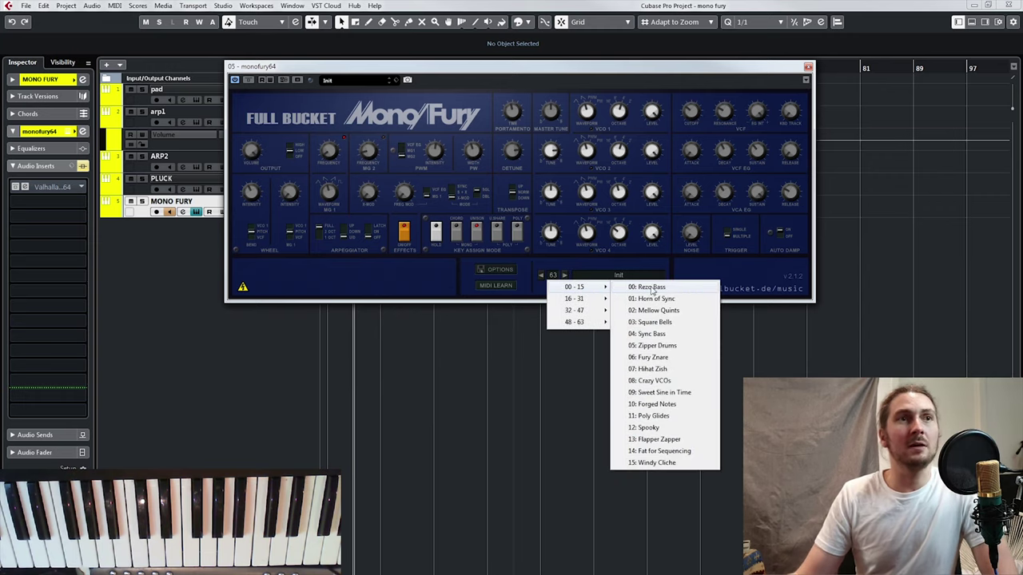
{"action": "left_click", "coordinate": [673, 289]}
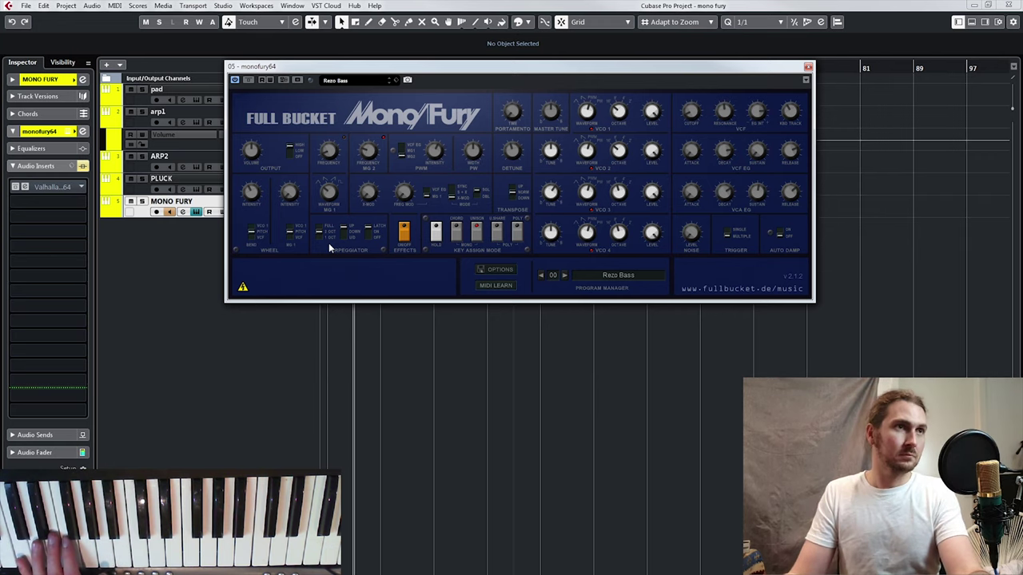
Step: Reveal the hidden settings, try the arpeggiator tempo at 1/2, return it to 1/4, and hide the settings again
{"action": "left_click", "coordinate": [245, 287]}
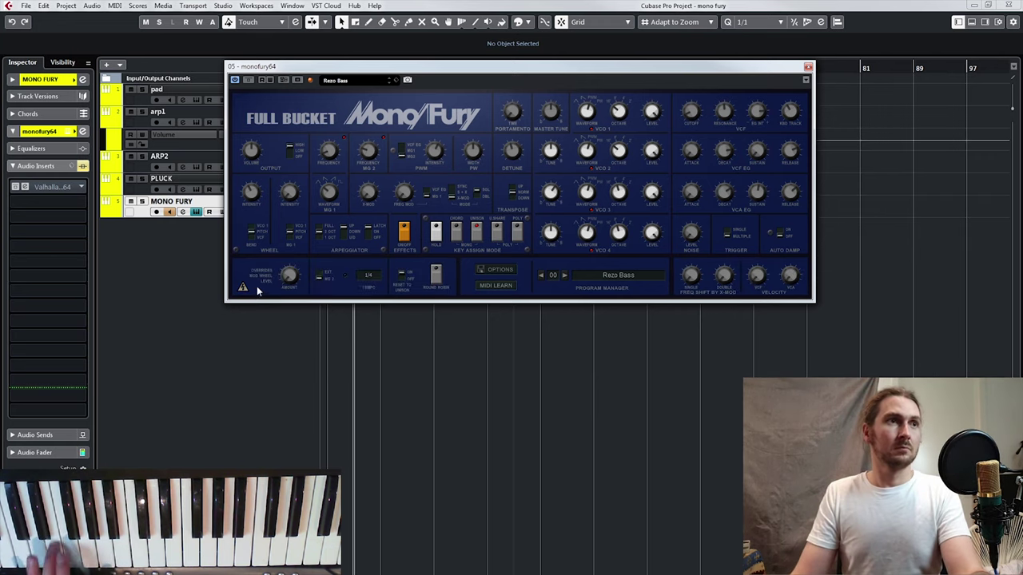
{"action": "left_click", "coordinate": [369, 275]}
{"action": "left_click", "coordinate": [387, 358]}
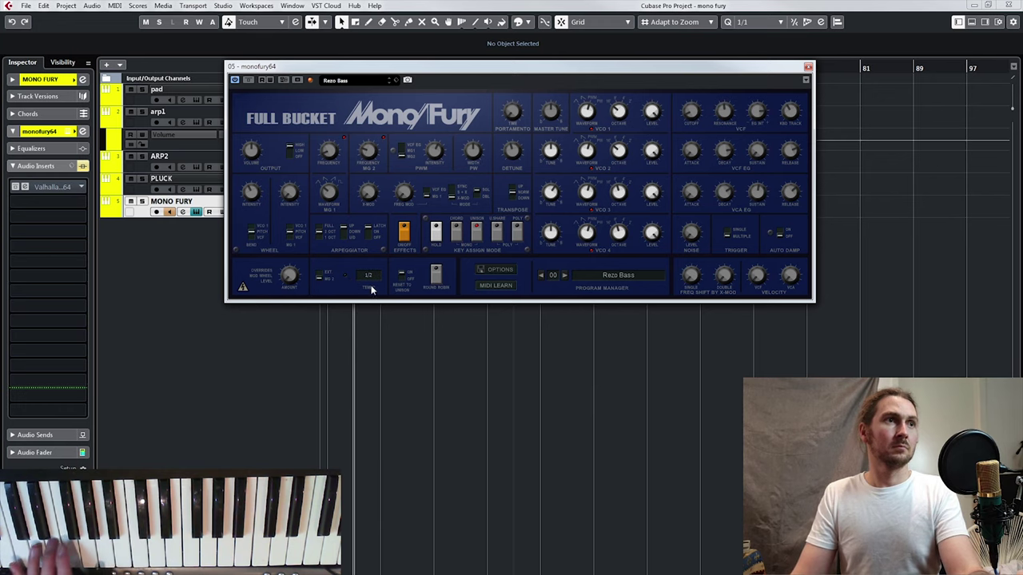
{"action": "left_click", "coordinate": [371, 277]}
{"action": "left_click", "coordinate": [375, 397]}
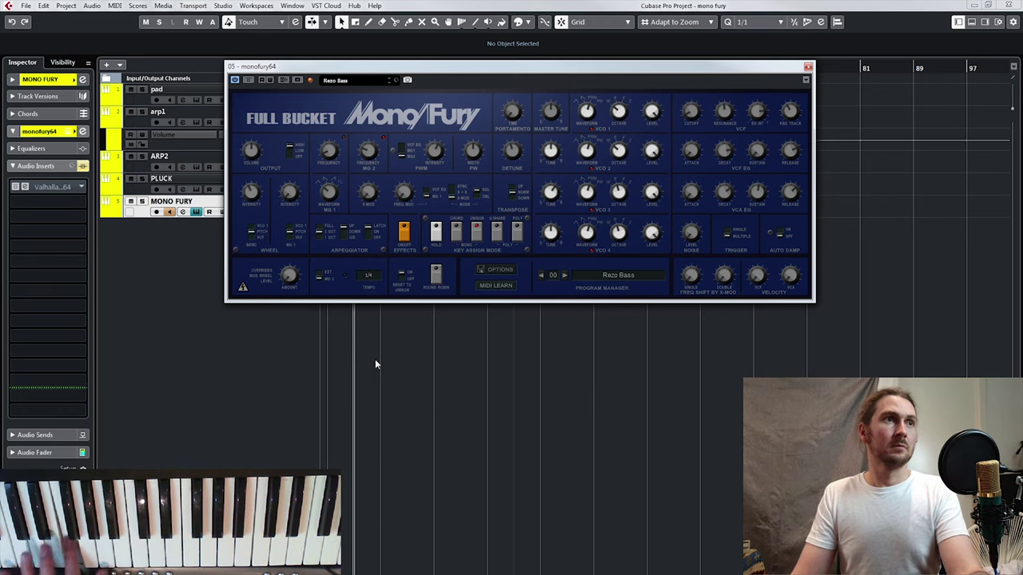
{"action": "left_click", "coordinate": [243, 286]}
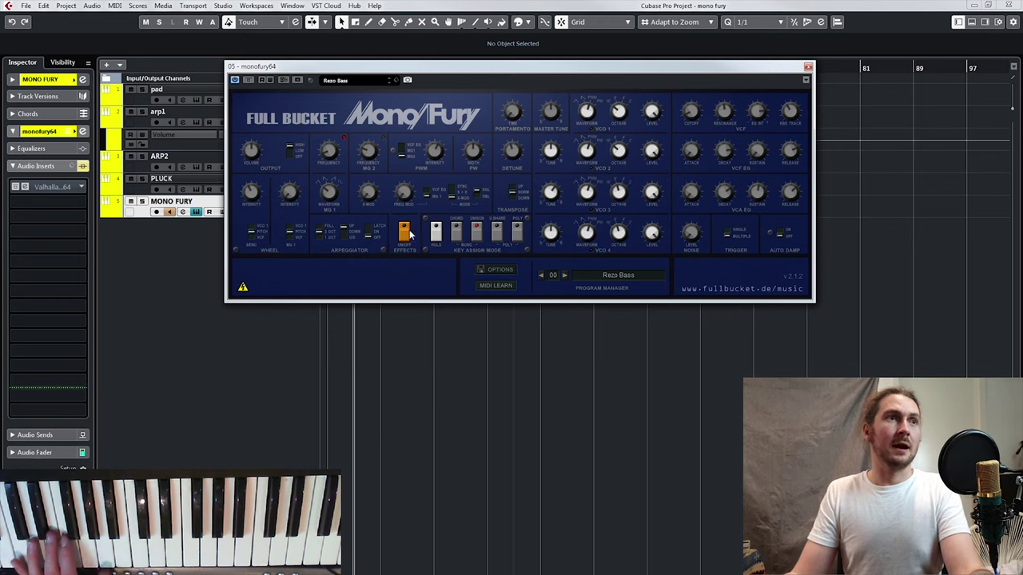
Step: Advance to program 01, Horn of Sync, and briefly show the program banks without choosing another program
{"action": "left_click", "coordinate": [563, 276]}
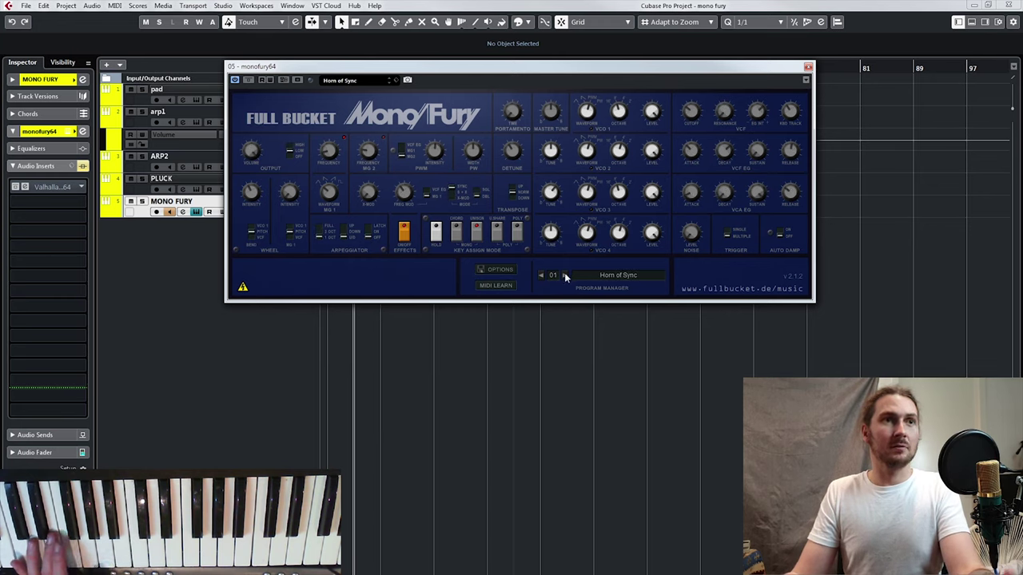
{"action": "left_click", "coordinate": [582, 275]}
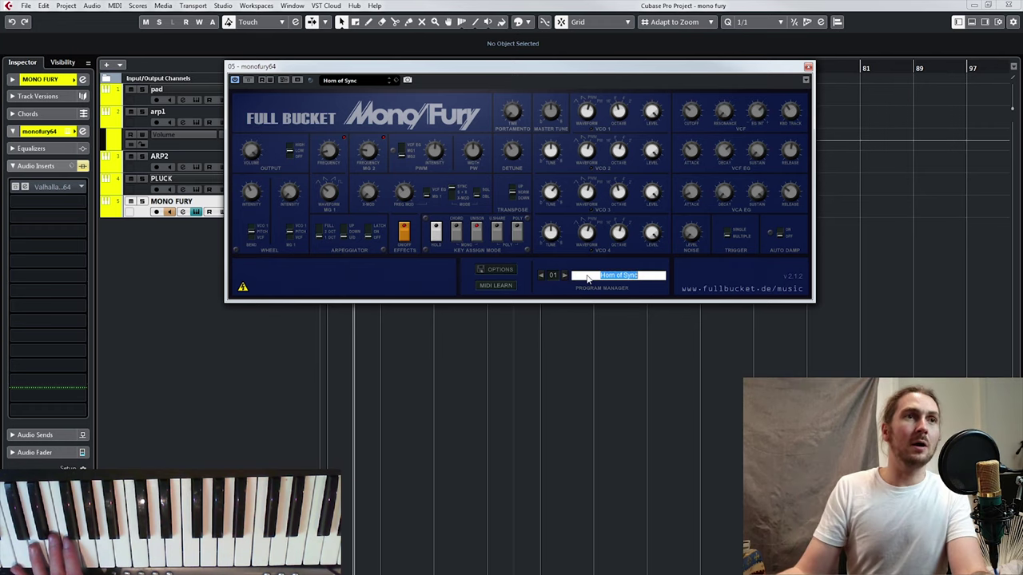
{"action": "left_click", "coordinate": [553, 276]}
{"action": "left_click", "coordinate": [553, 276]}
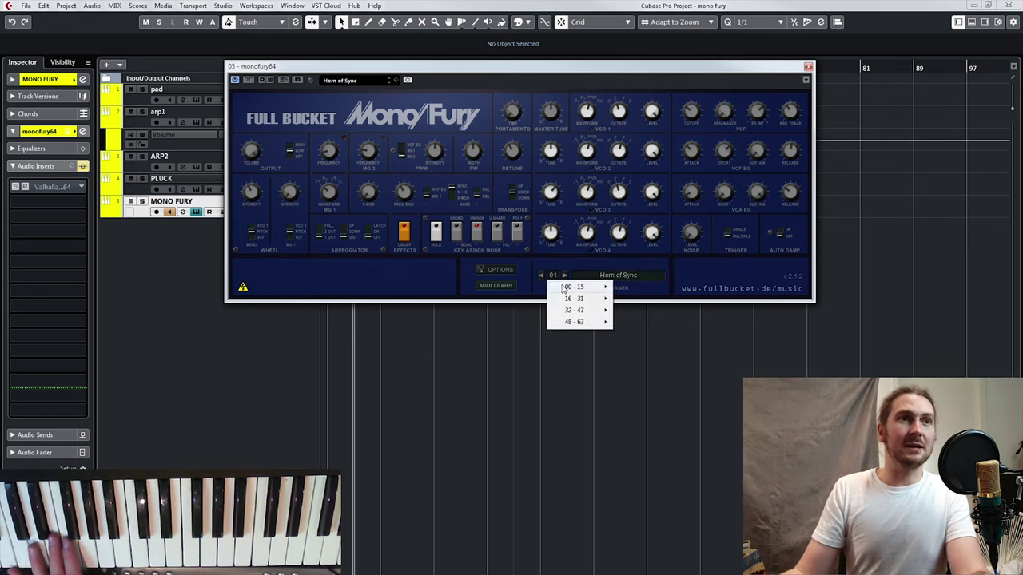
{"action": "left_click", "coordinate": [673, 295]}
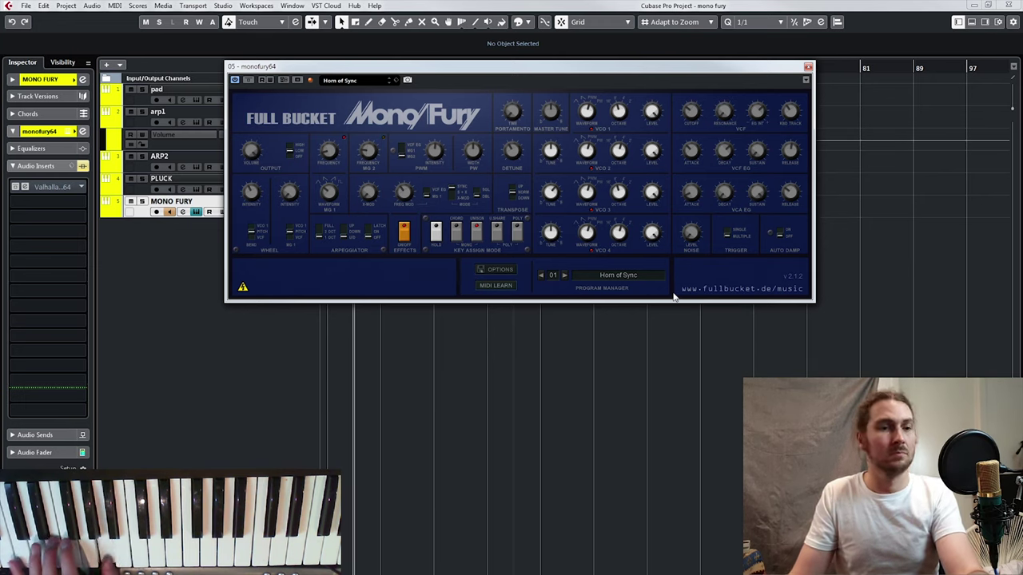
Step: Audition programs Mellow Quints and Square Bells, ending on program 04, Sync Bass
{"action": "left_click", "coordinate": [564, 276]}
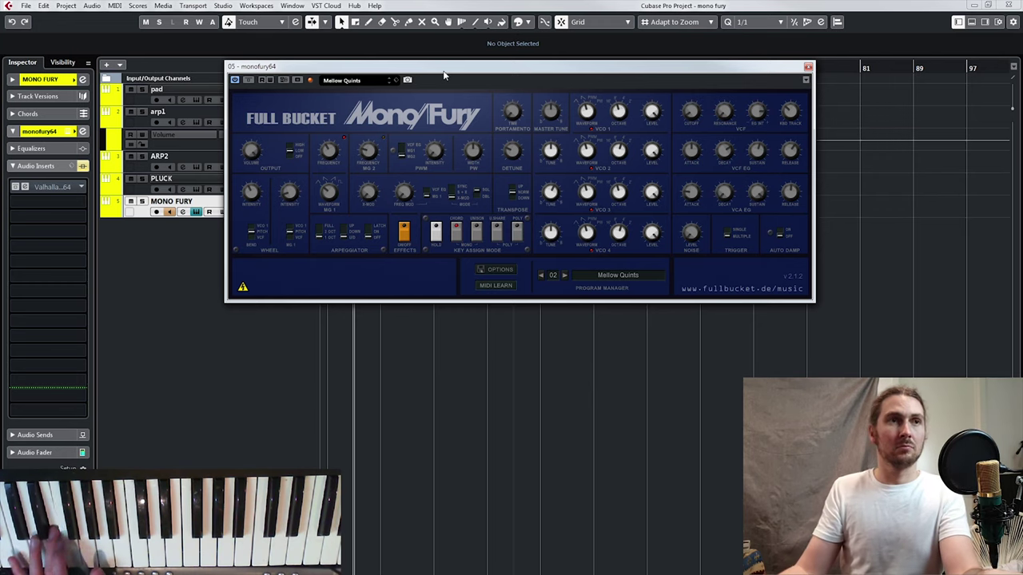
{"action": "left_click", "coordinate": [564, 275]}
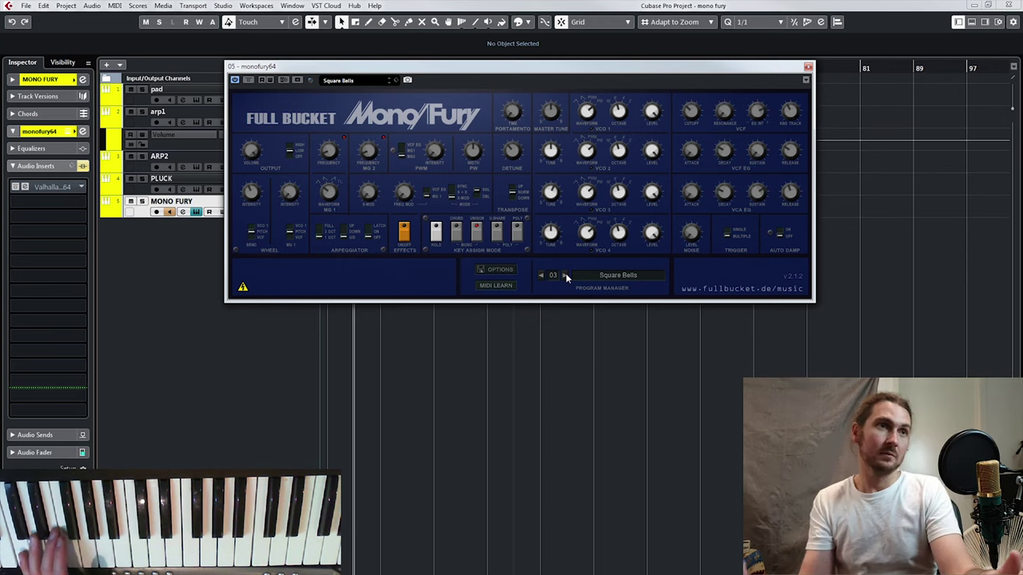
{"action": "left_click", "coordinate": [564, 275]}
{"action": "left_click", "coordinate": [565, 275]}
{"action": "left_click", "coordinate": [541, 276]}
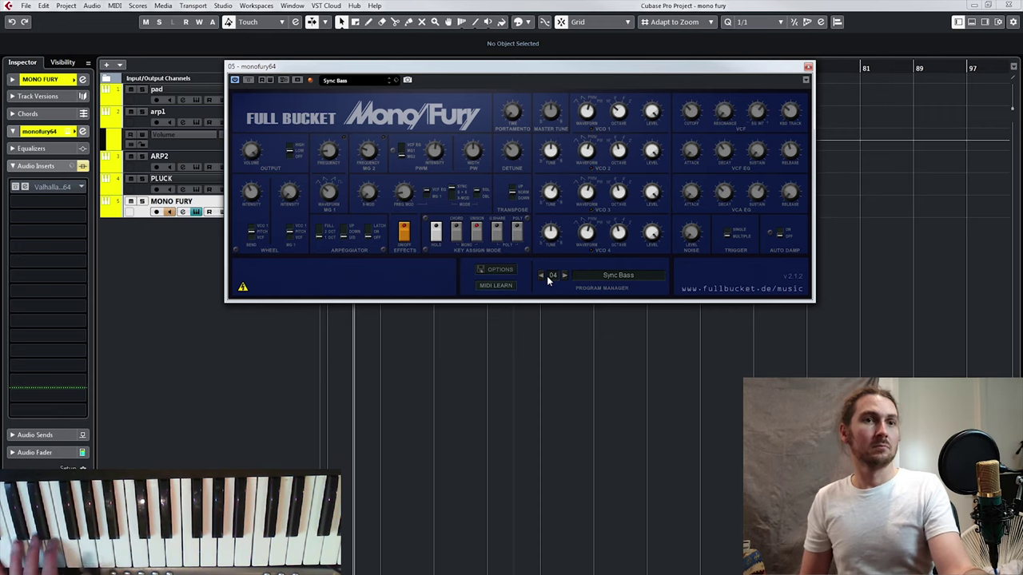
Step: Audition programs Zipper Drums, Fury Znare and Hihat Zish, ending on program 08, Crazy VCOs
{"action": "left_click", "coordinate": [564, 278]}
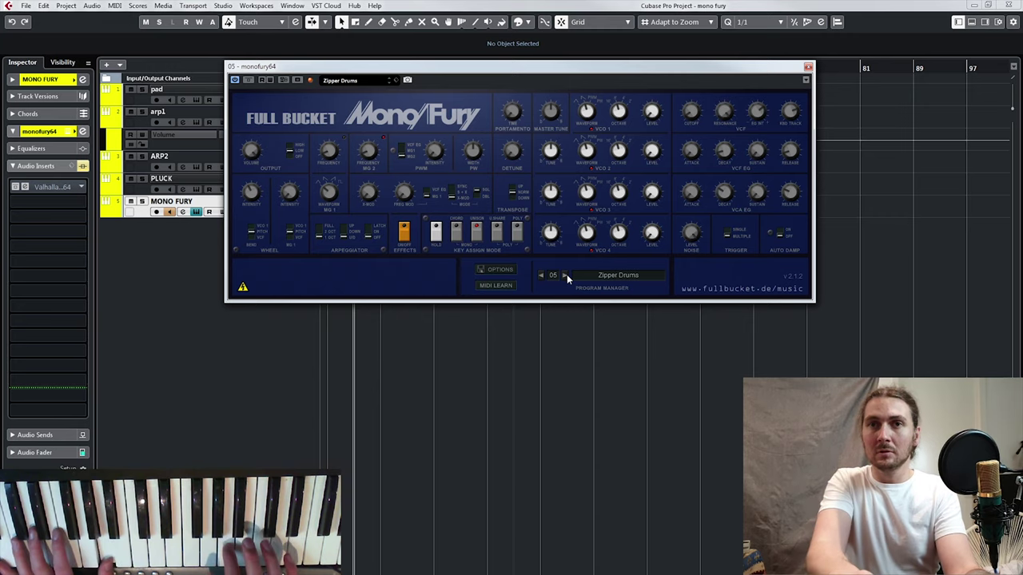
{"action": "left_click", "coordinate": [567, 277]}
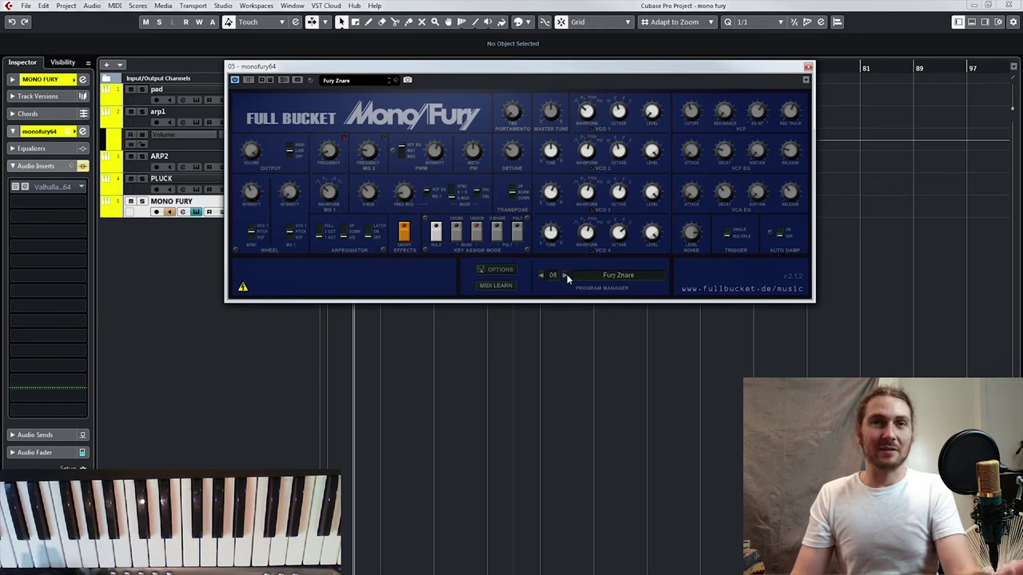
{"action": "left_click", "coordinate": [565, 275]}
{"action": "left_click", "coordinate": [564, 276]}
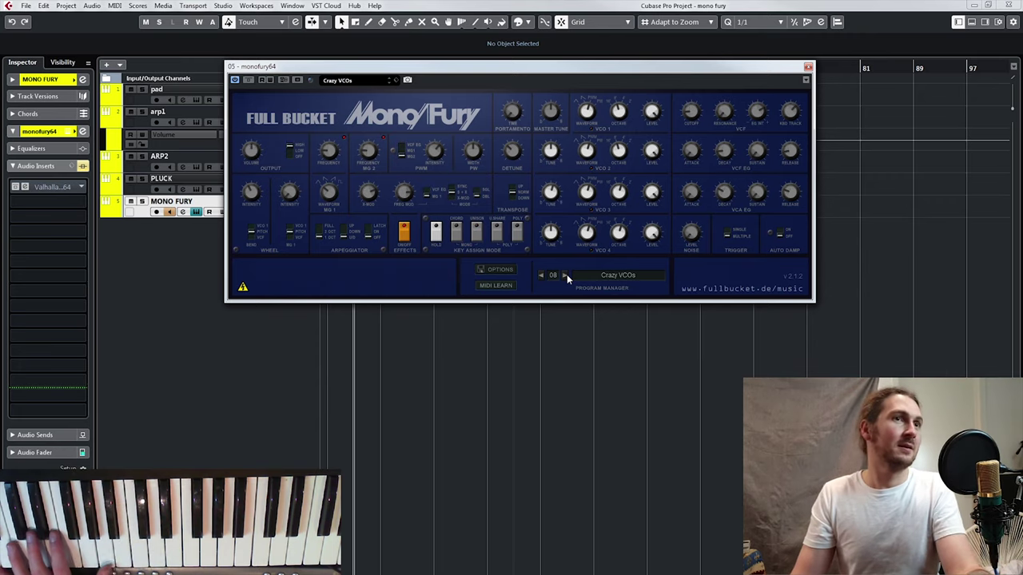
{"action": "left_click", "coordinate": [542, 276]}
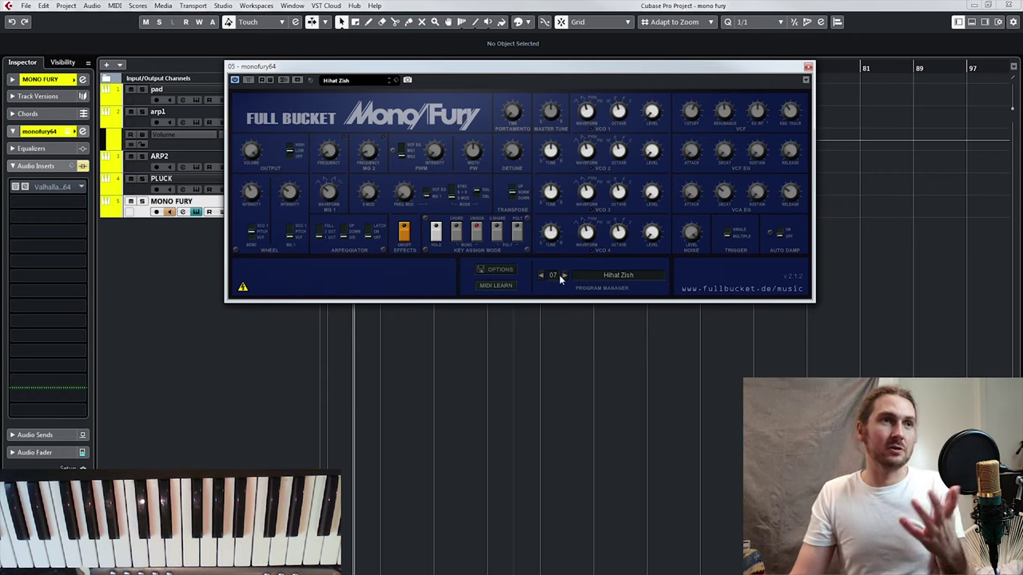
{"action": "left_click", "coordinate": [564, 276]}
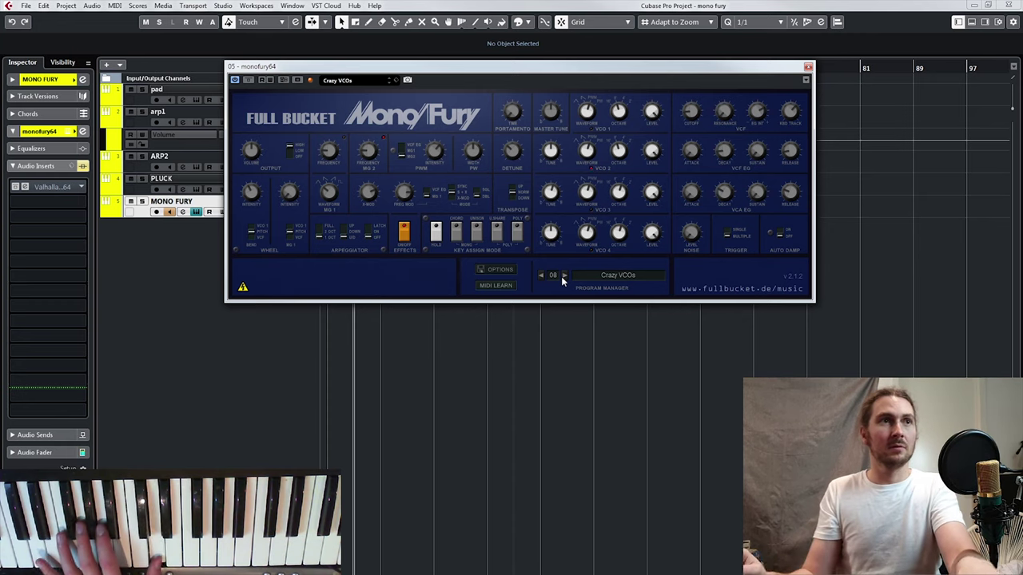
Step: Audition the programs from 09, Sweet Sine in Time, one by one up to 15, Windy Cliche
{"action": "left_click", "coordinate": [562, 276]}
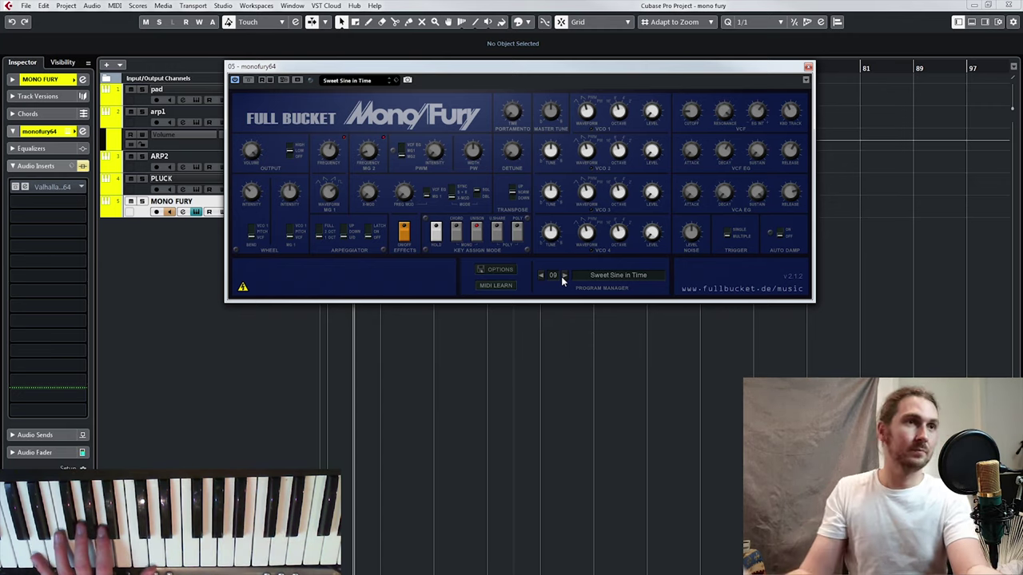
{"action": "left_click", "coordinate": [563, 276]}
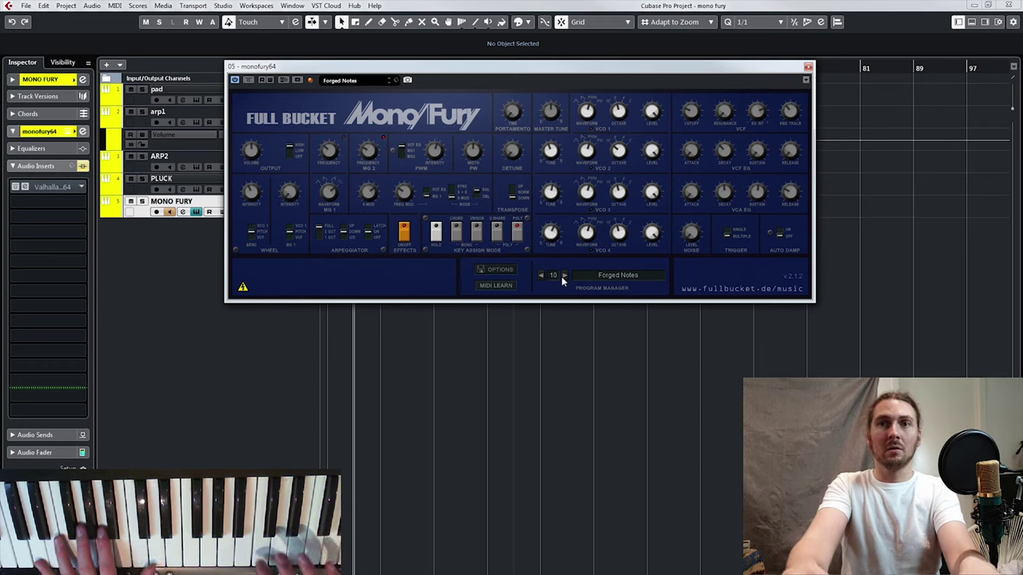
{"action": "left_click", "coordinate": [566, 277]}
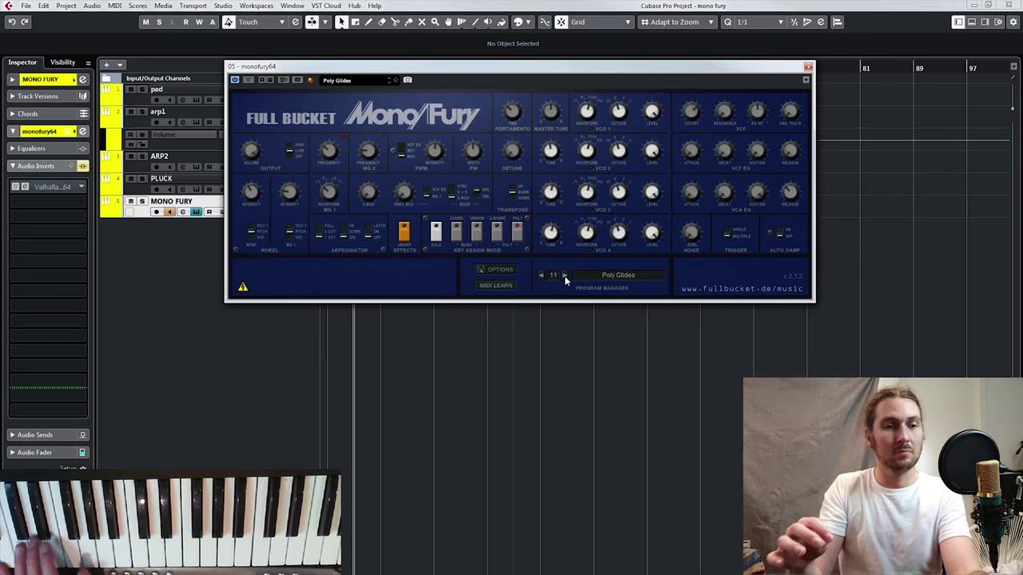
{"action": "left_click", "coordinate": [565, 275]}
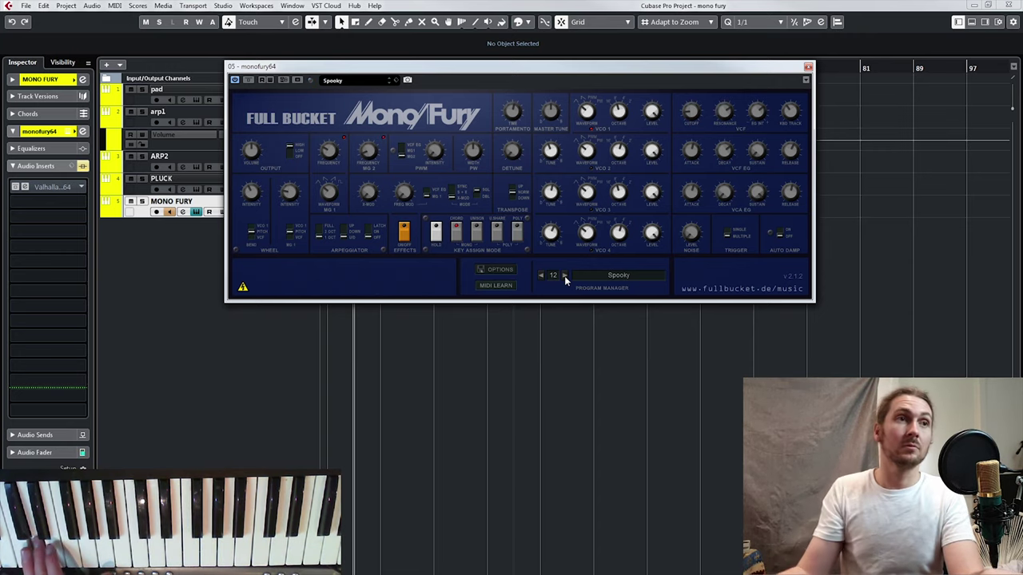
{"action": "left_click", "coordinate": [564, 276]}
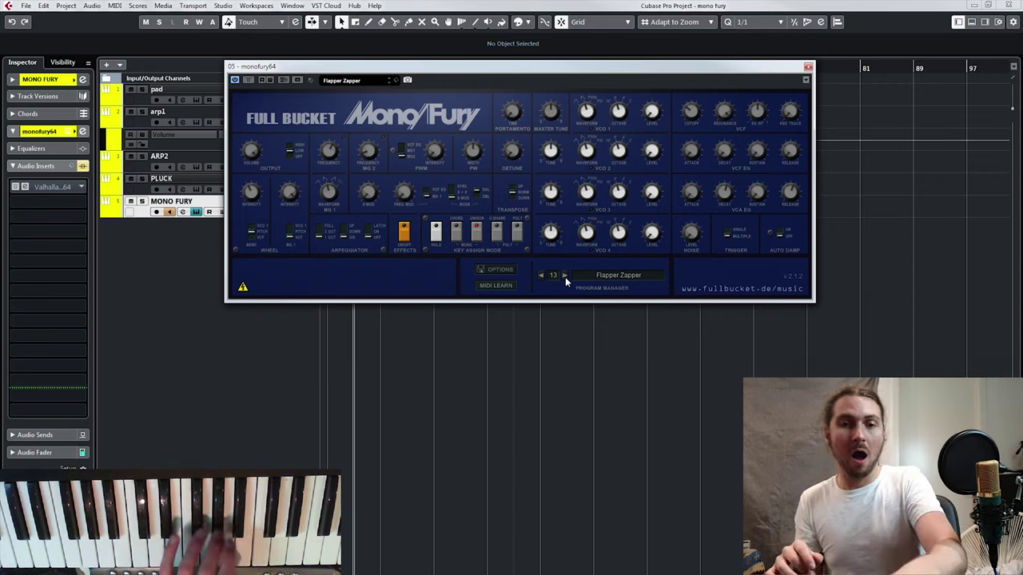
{"action": "left_click", "coordinate": [564, 276]}
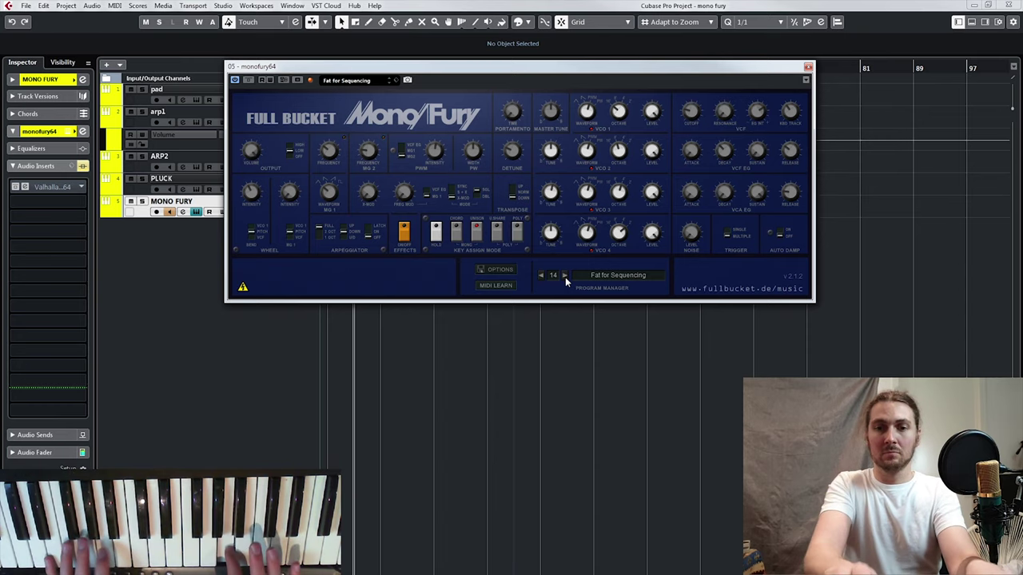
{"action": "left_click", "coordinate": [565, 279]}
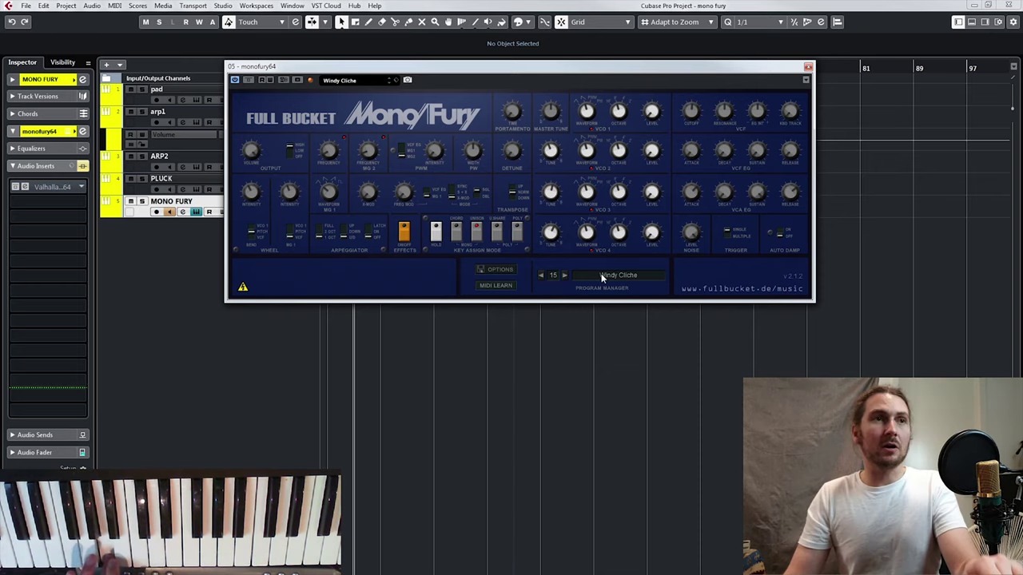
Step: Load program 27, Chart: Koto, from the 16 - 31 bank and advance through Chart: Whistle to 30, Chart: Bell (West.Style)
{"action": "double_click", "coordinate": [576, 277]}
{"action": "key", "text": "Escape"}
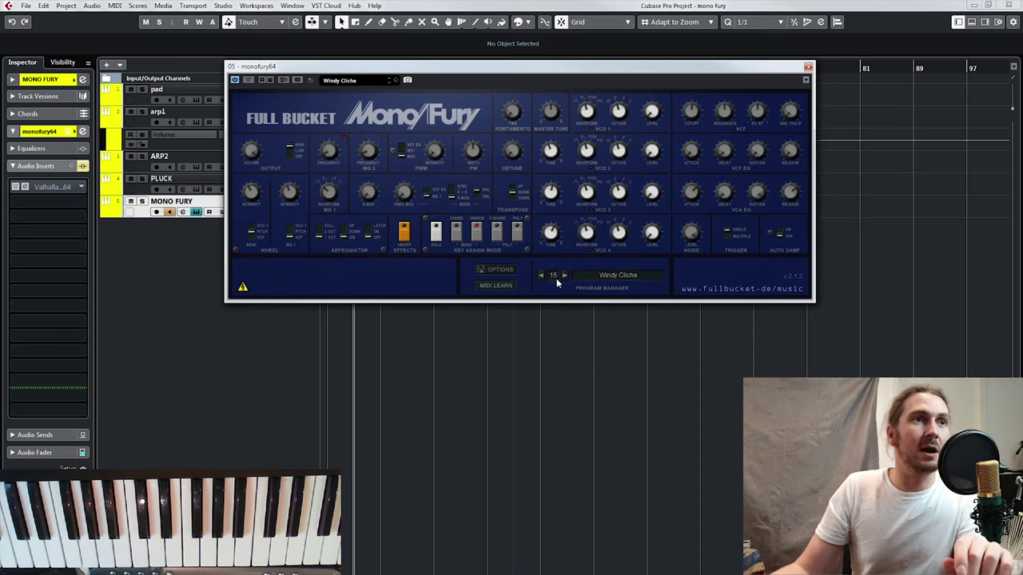
{"action": "left_click", "coordinate": [551, 280]}
{"action": "mouse_move", "coordinate": [573, 287]}
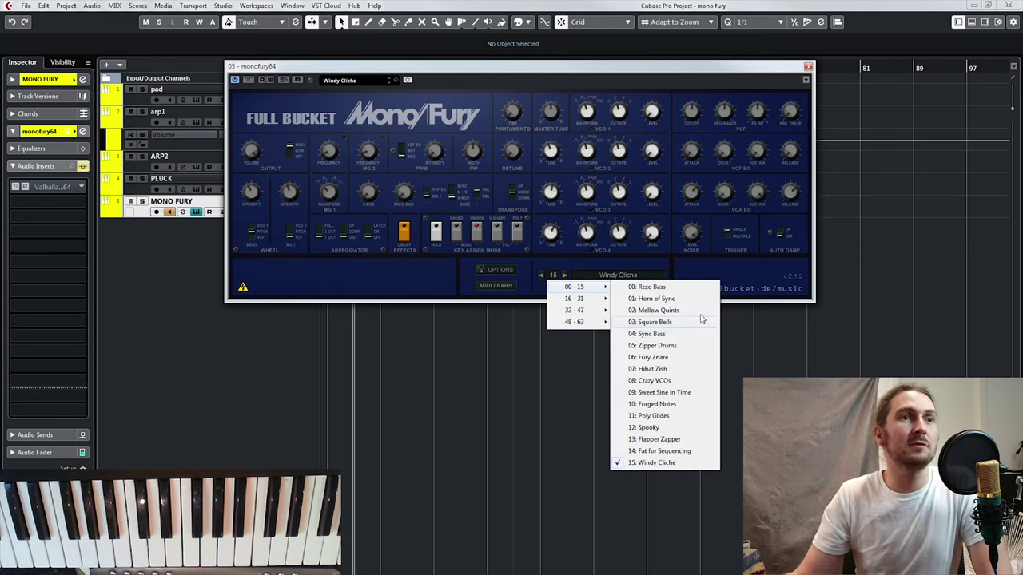
{"action": "mouse_move", "coordinate": [597, 301]}
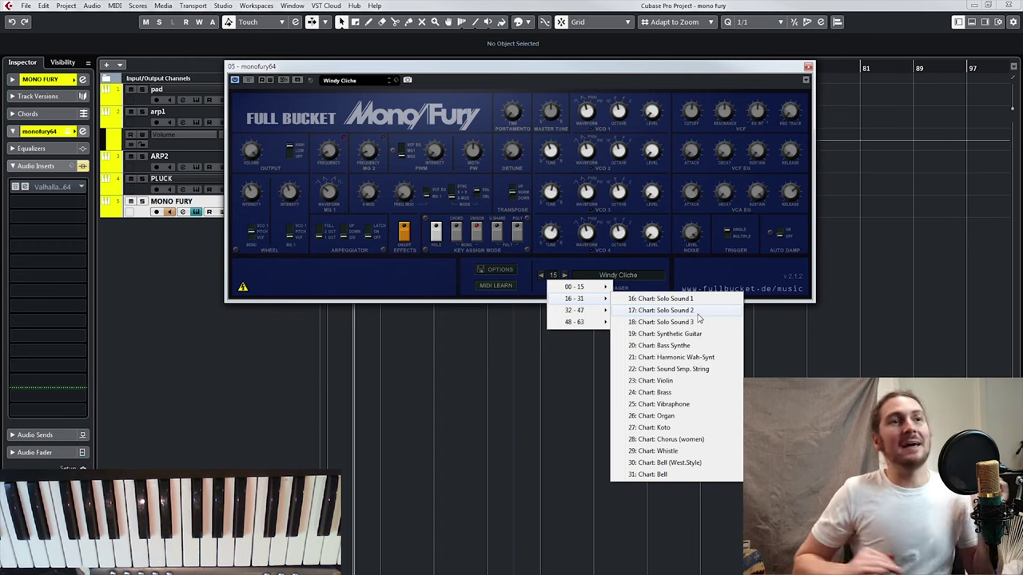
{"action": "left_click", "coordinate": [673, 428]}
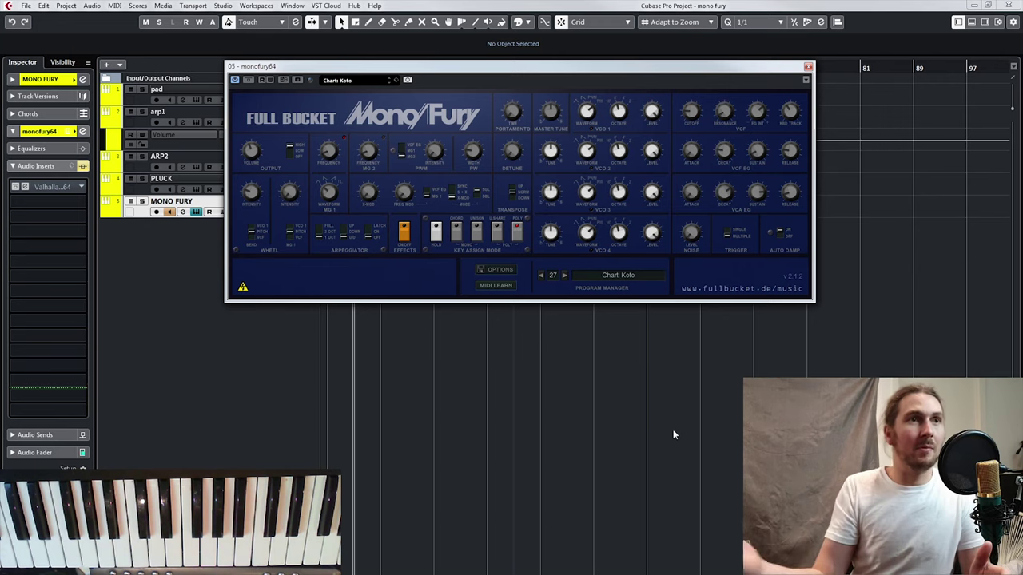
{"action": "double_click", "coordinate": [564, 275]}
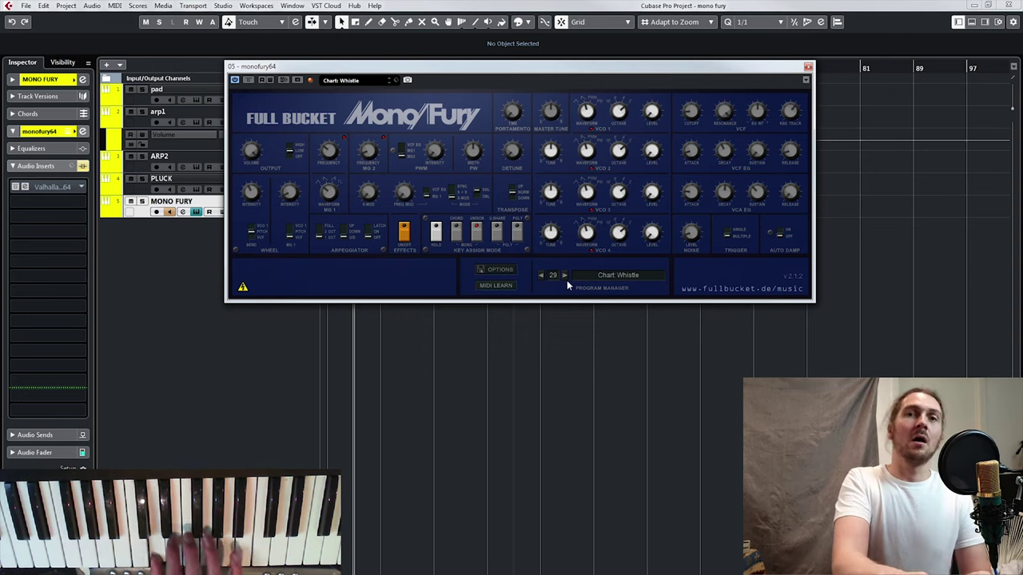
{"action": "left_click", "coordinate": [565, 281]}
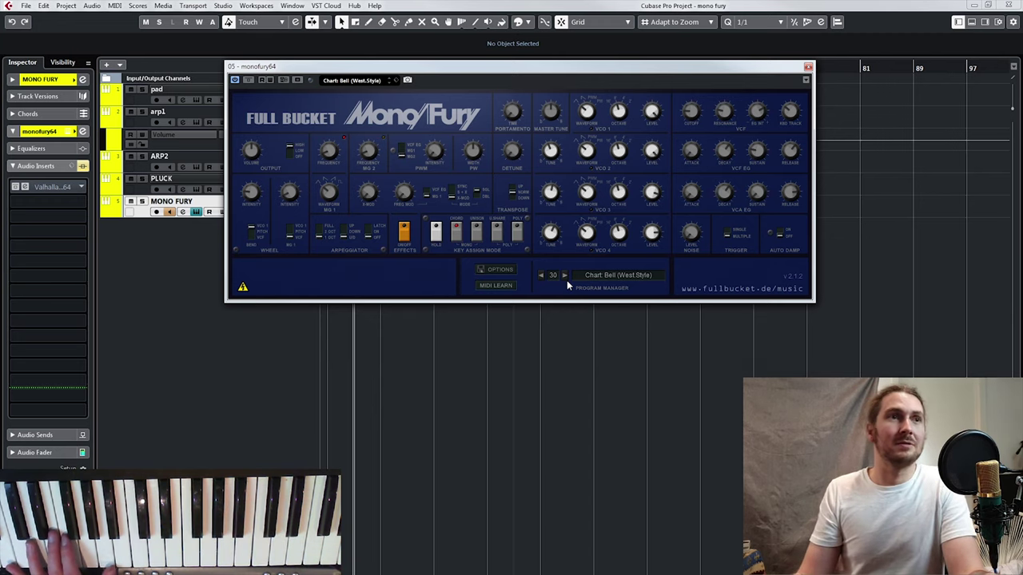
Step: Audition programs 31, Chart: Bell, and 32, Chart: Pulser Sound, ending on program 34, Chart: MOON Sound
{"action": "left_click", "coordinate": [567, 283]}
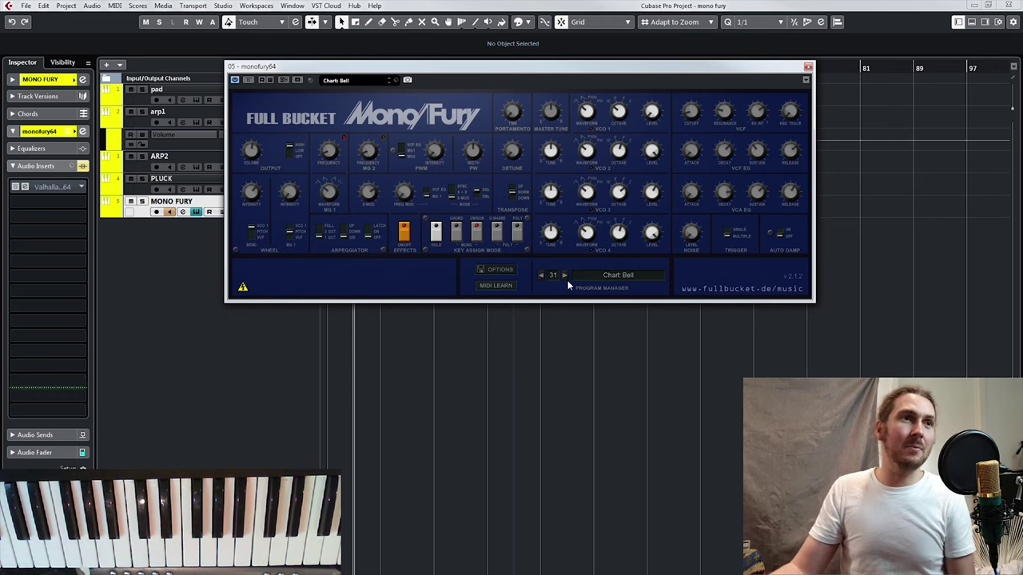
{"action": "left_click", "coordinate": [564, 276]}
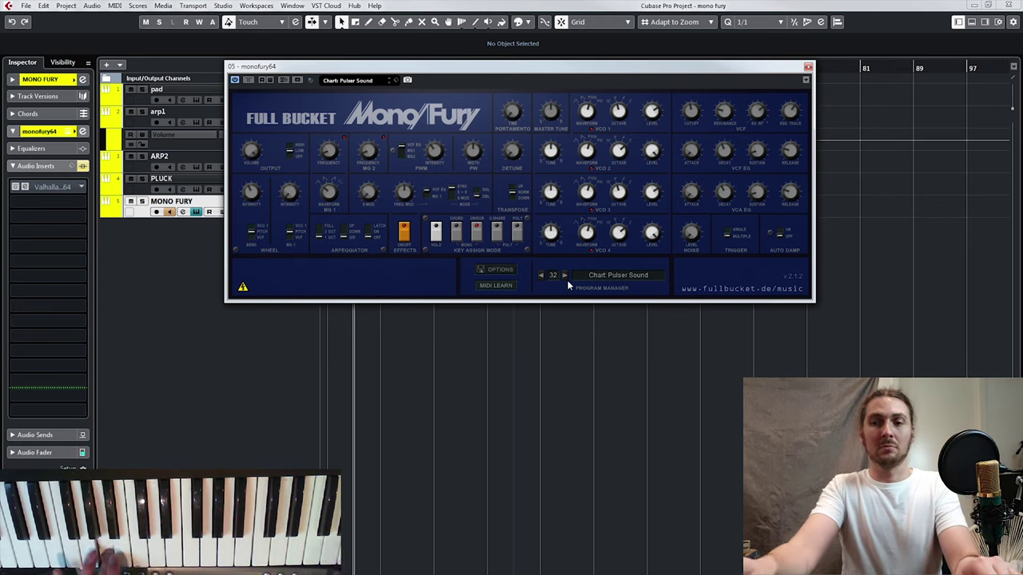
{"action": "double_click", "coordinate": [566, 279]}
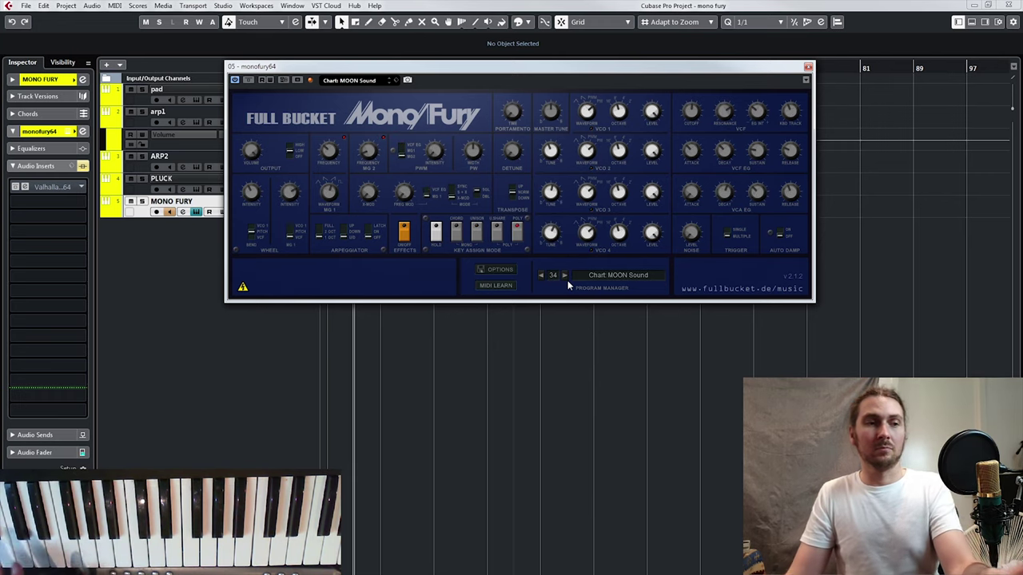
Step: Load program 48, Minor Sept, from the 48 - 63 bank and advance through Major Sept to 50, Alien Subversion
{"action": "left_click", "coordinate": [555, 280]}
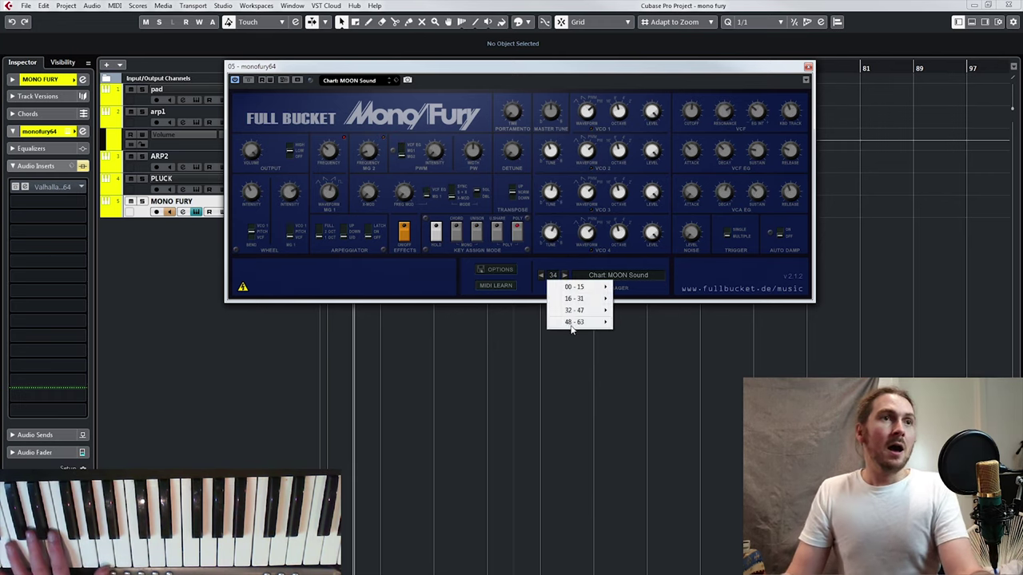
{"action": "mouse_move", "coordinate": [574, 324]}
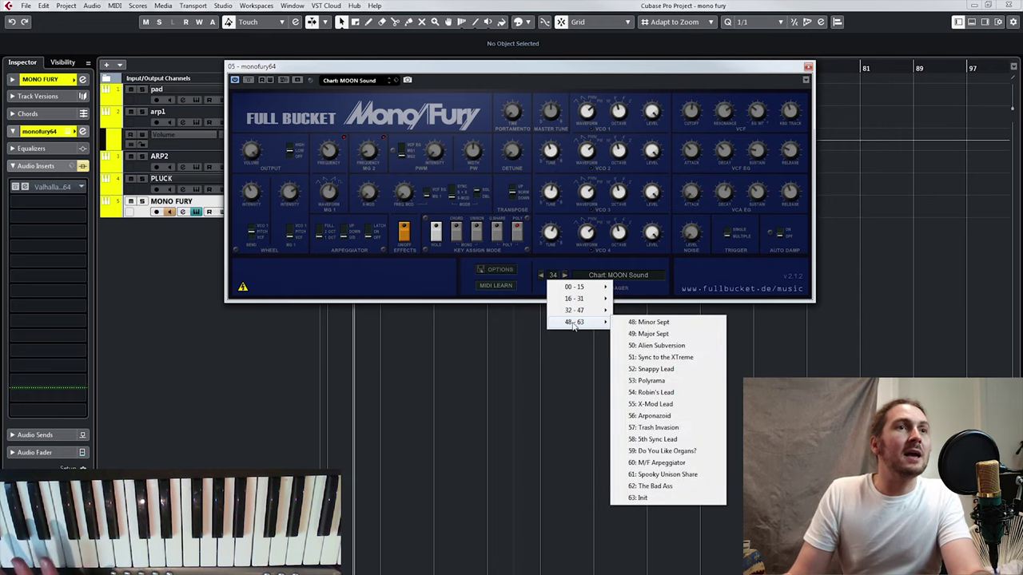
{"action": "left_click", "coordinate": [653, 324]}
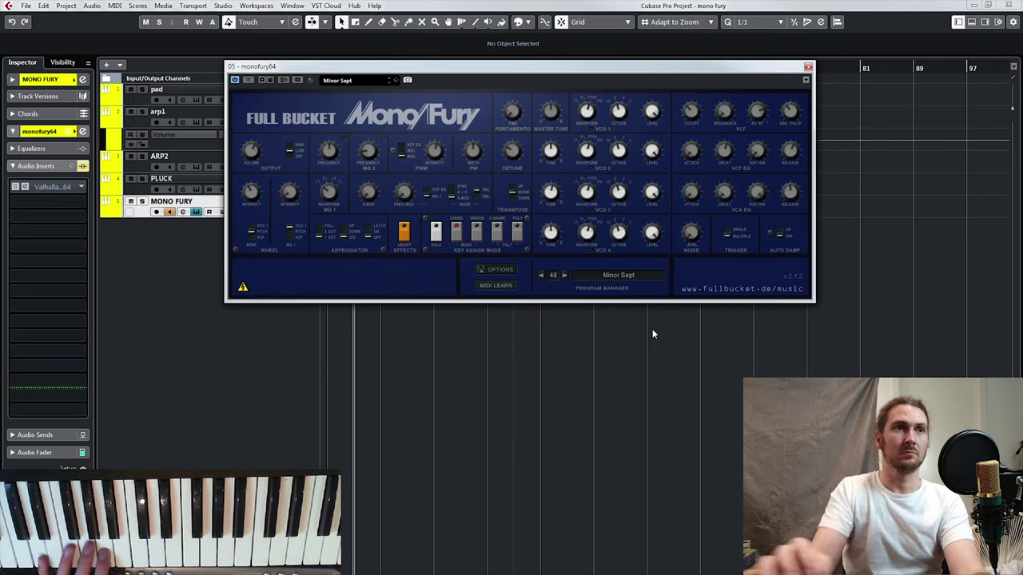
{"action": "left_click", "coordinate": [566, 276]}
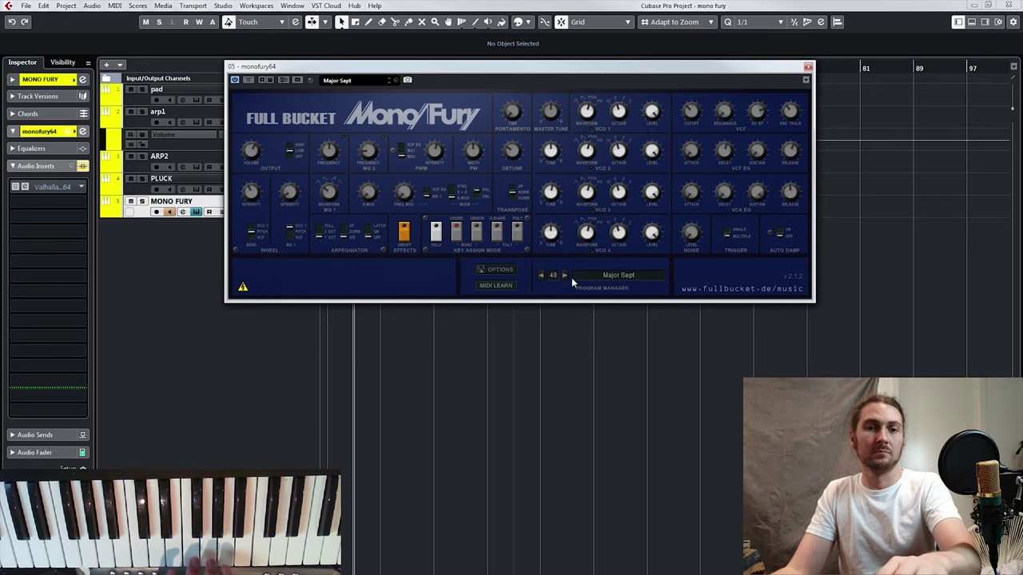
{"action": "left_click", "coordinate": [572, 276]}
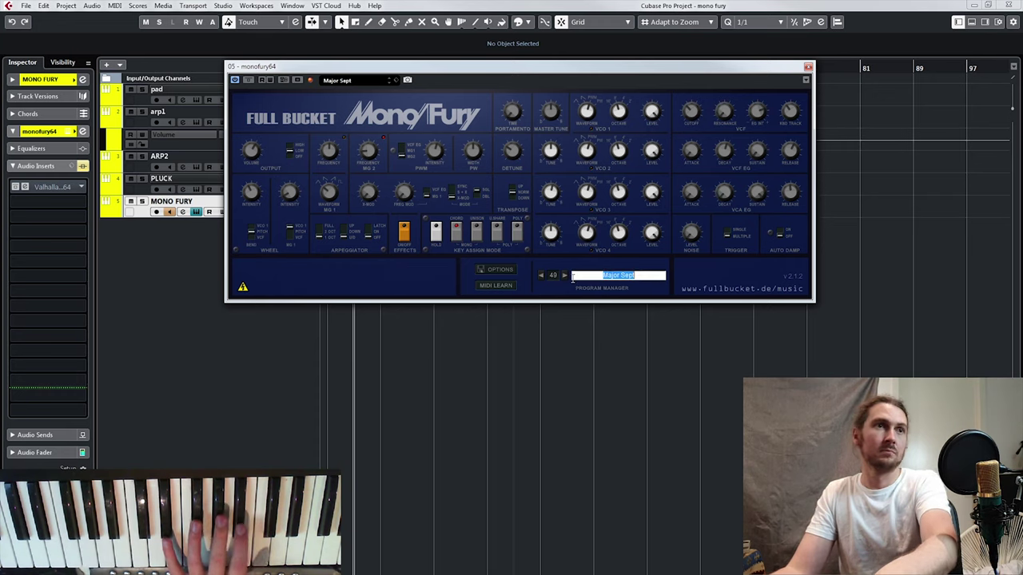
{"action": "left_click", "coordinate": [565, 275]}
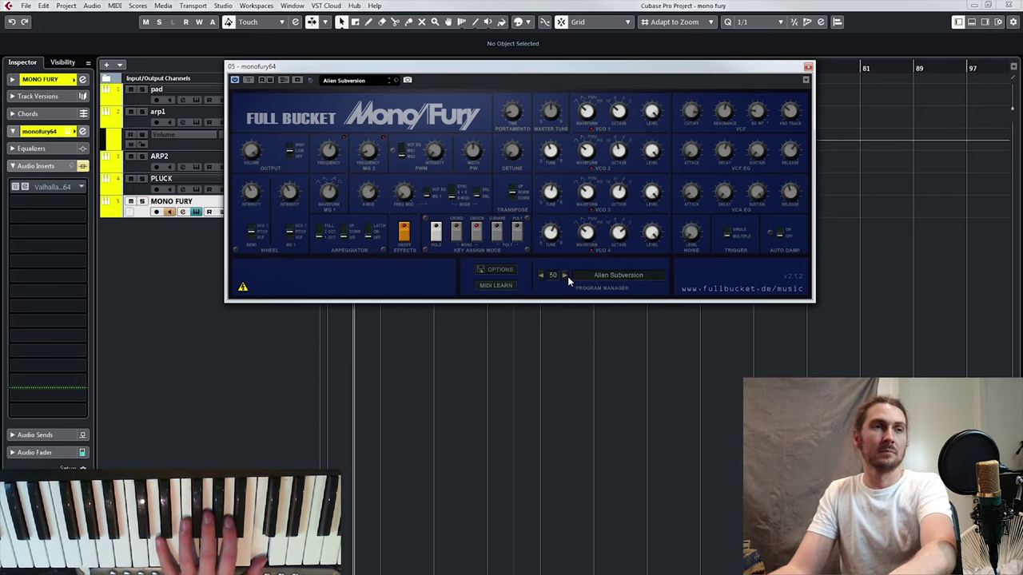
Step: Load program 53, Polyrama, from the 48 - 63 bank and advance through Robin's Lead and Arponazoid to 57, Trash Invasion
{"action": "left_click", "coordinate": [557, 282]}
{"action": "mouse_move", "coordinate": [581, 323]}
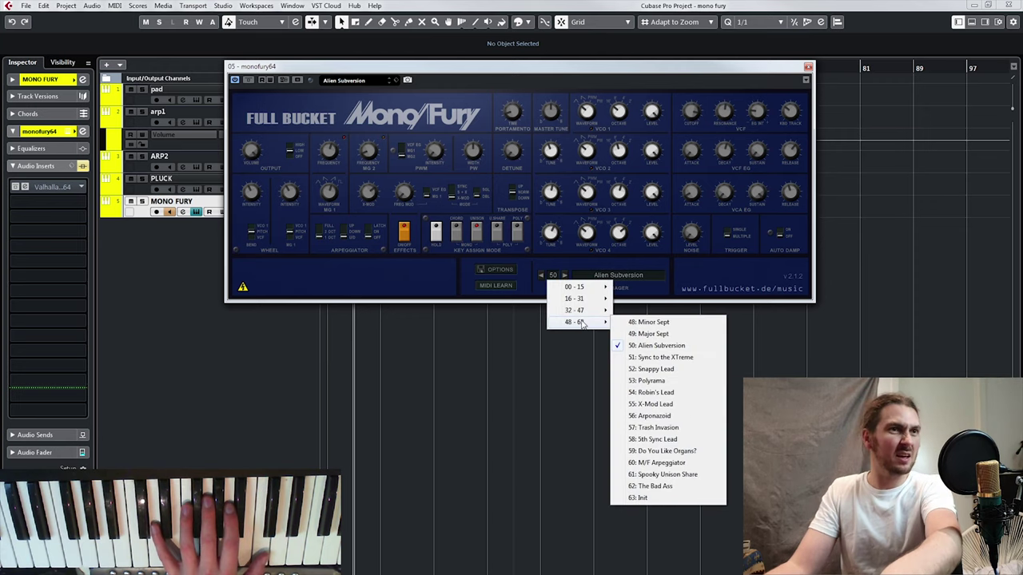
{"action": "left_click", "coordinate": [651, 382]}
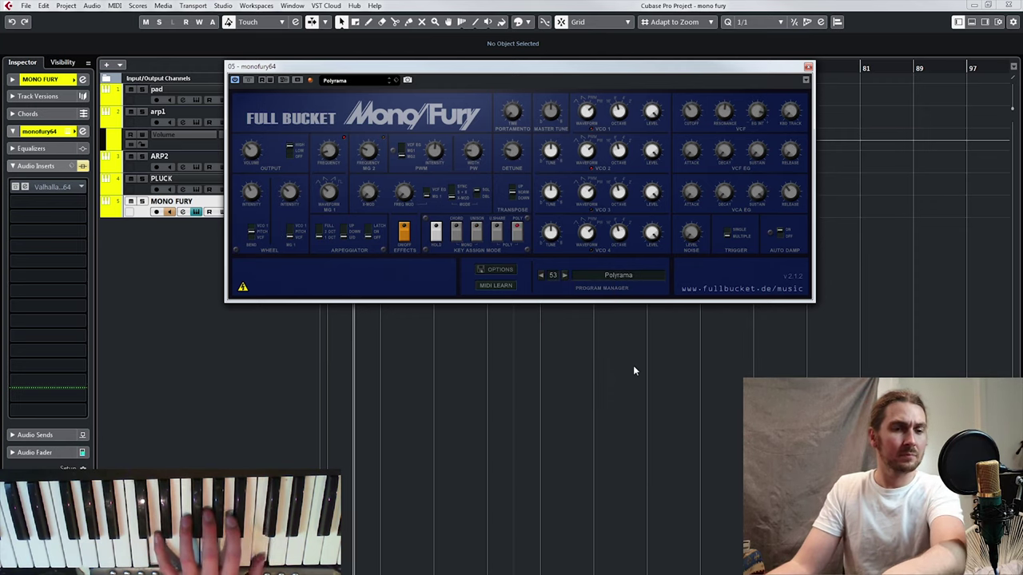
{"action": "left_click", "coordinate": [564, 276]}
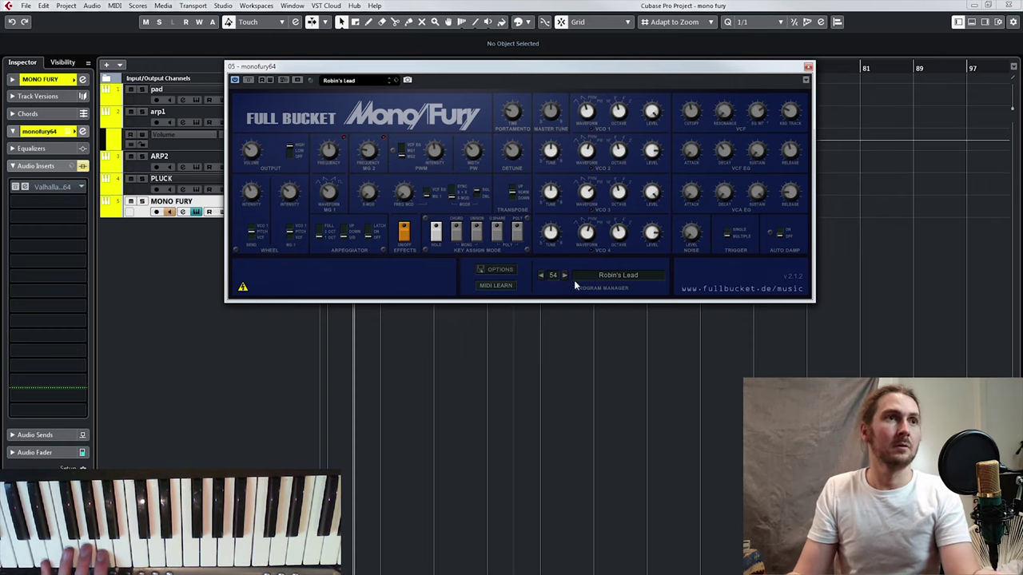
{"action": "left_click", "coordinate": [564, 275]}
{"action": "left_click", "coordinate": [564, 276]}
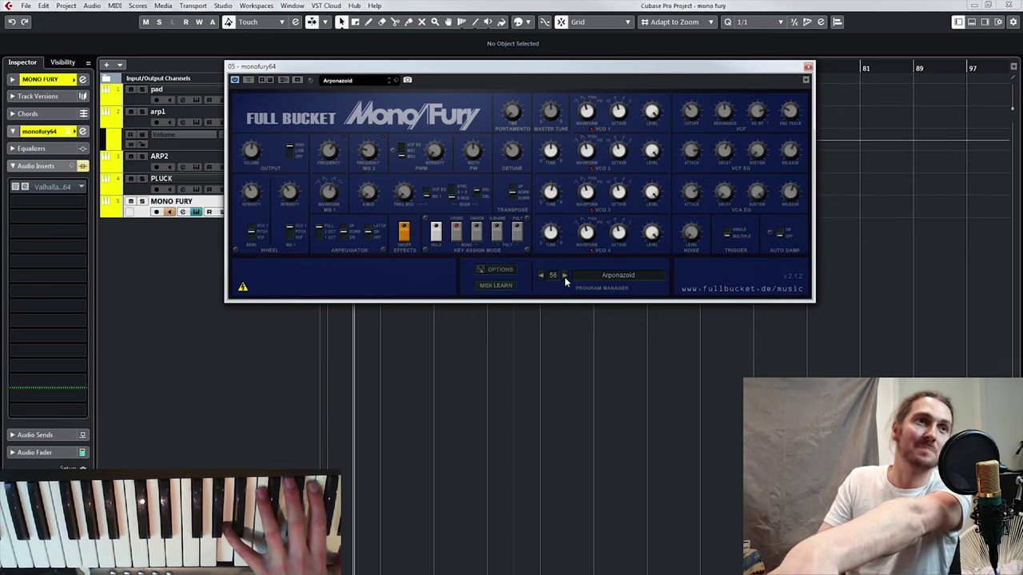
{"action": "left_click", "coordinate": [564, 275]}
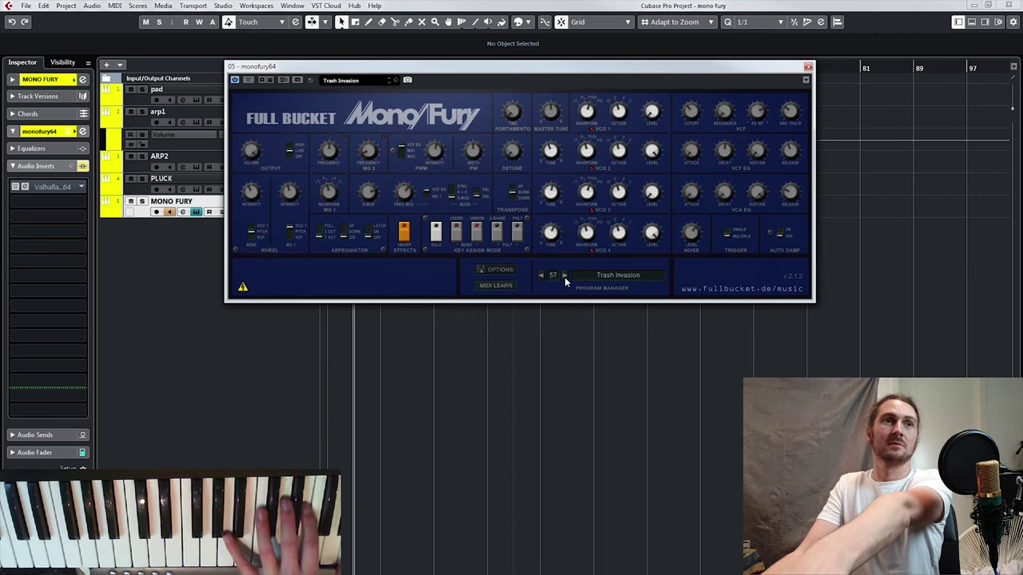